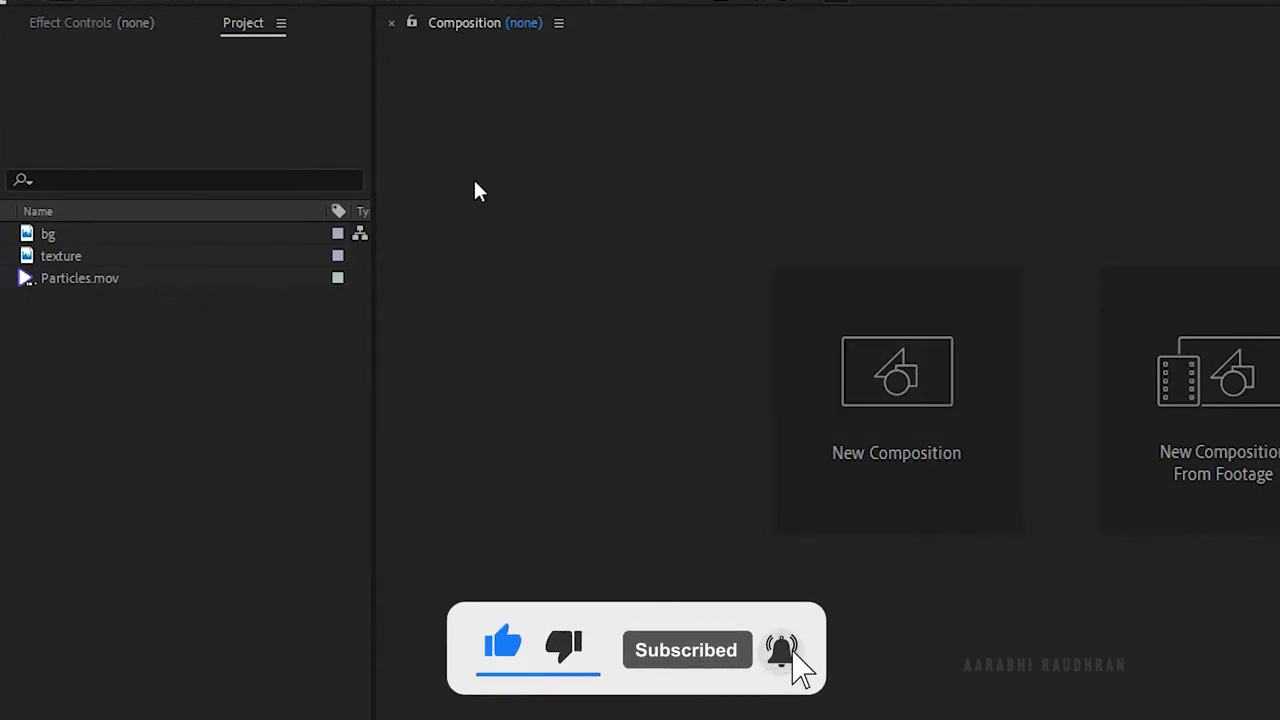
Step: Create a new composition named main
click(866, 374)
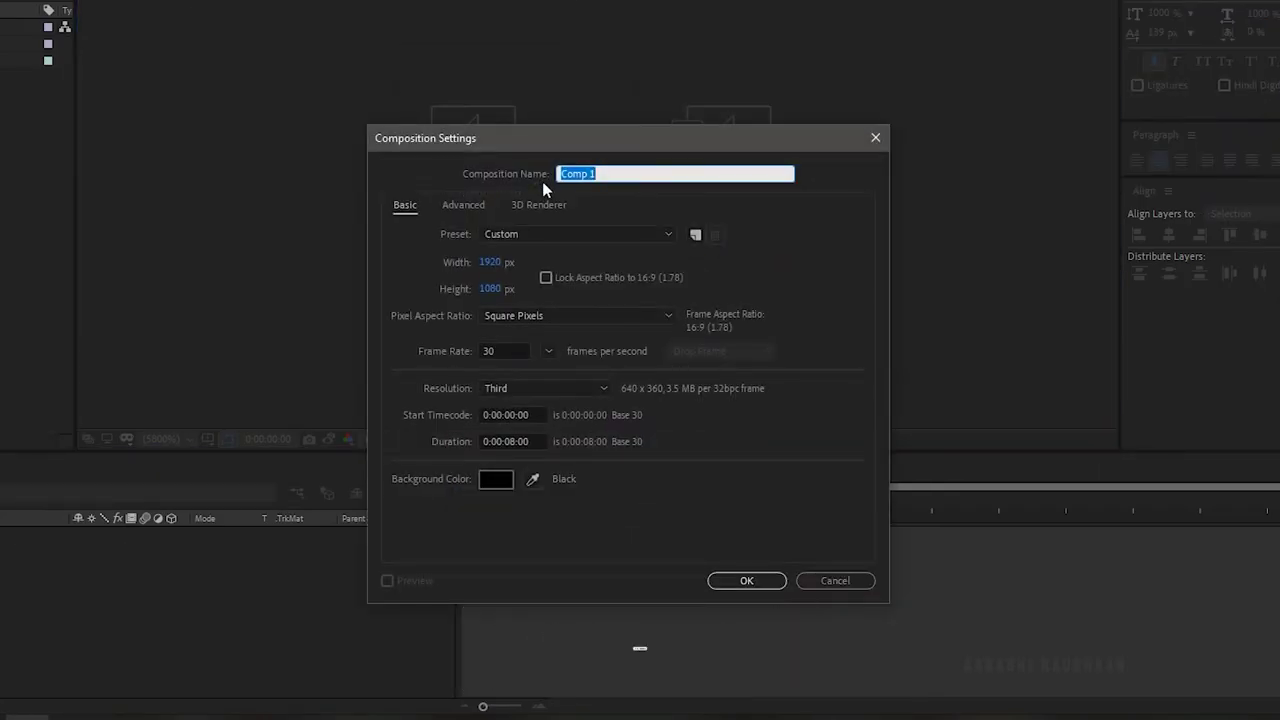
text(main)
key(Return)
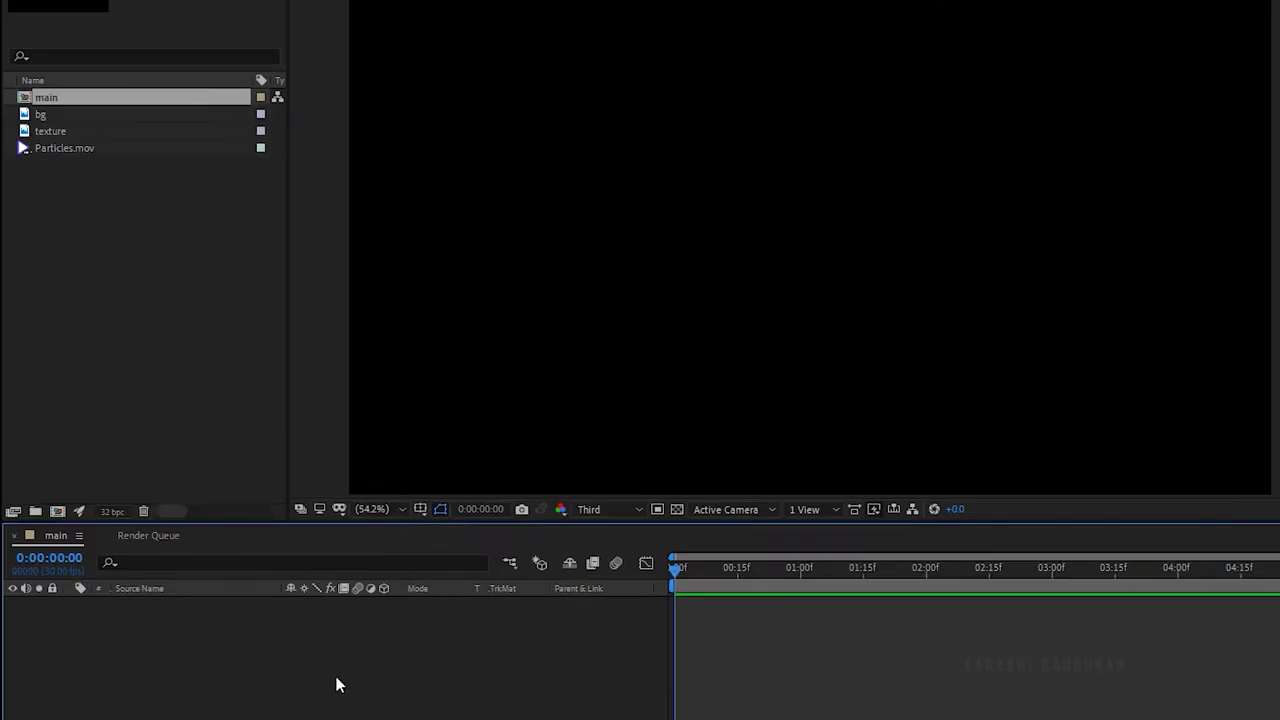
Step: Add a SUBSCRIBE text layer and center it horizontally and vertically in the frame
right_click(336, 682)
mouse_move(400, 483)
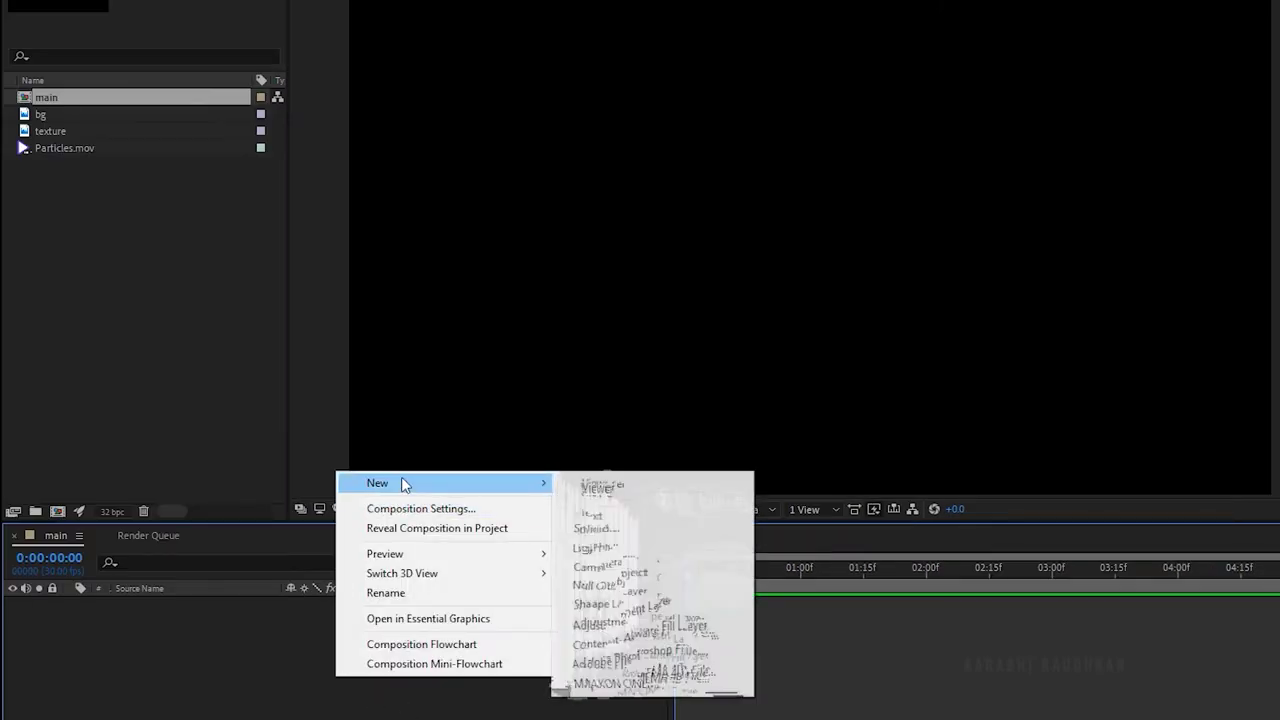
click(616, 508)
text(SUBSCRIBE)
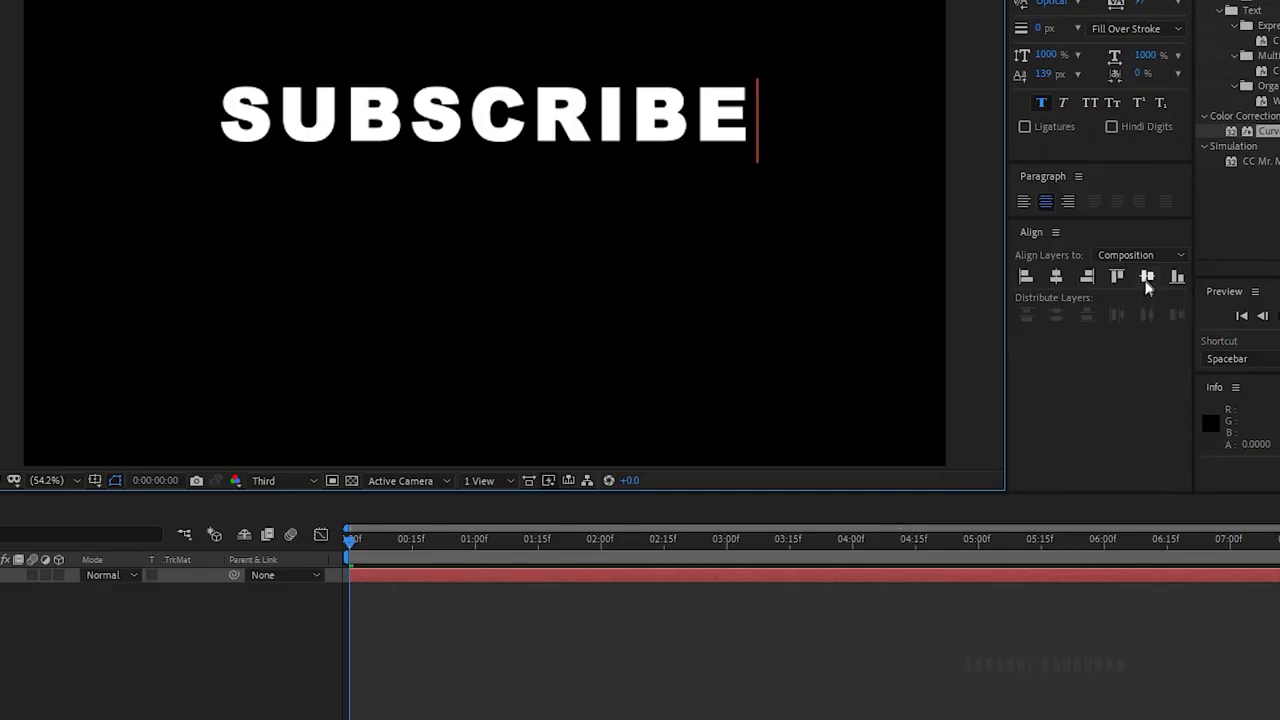
click(1147, 280)
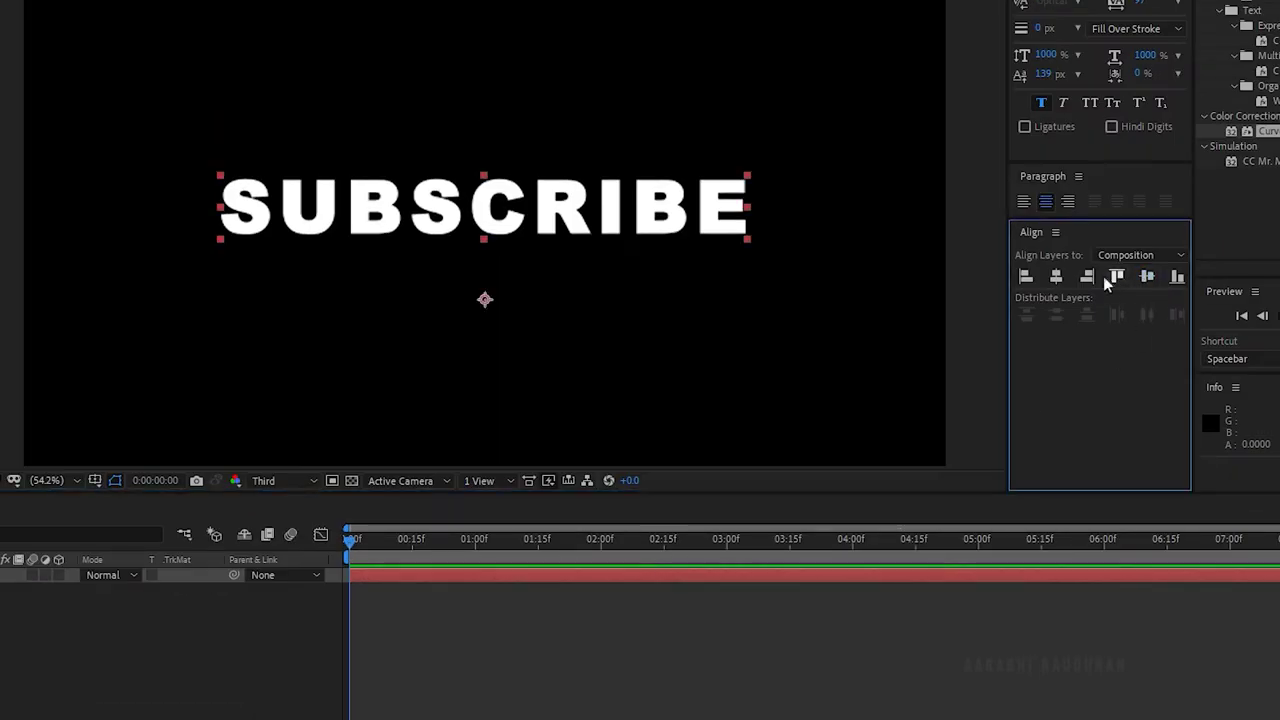
click(1056, 279)
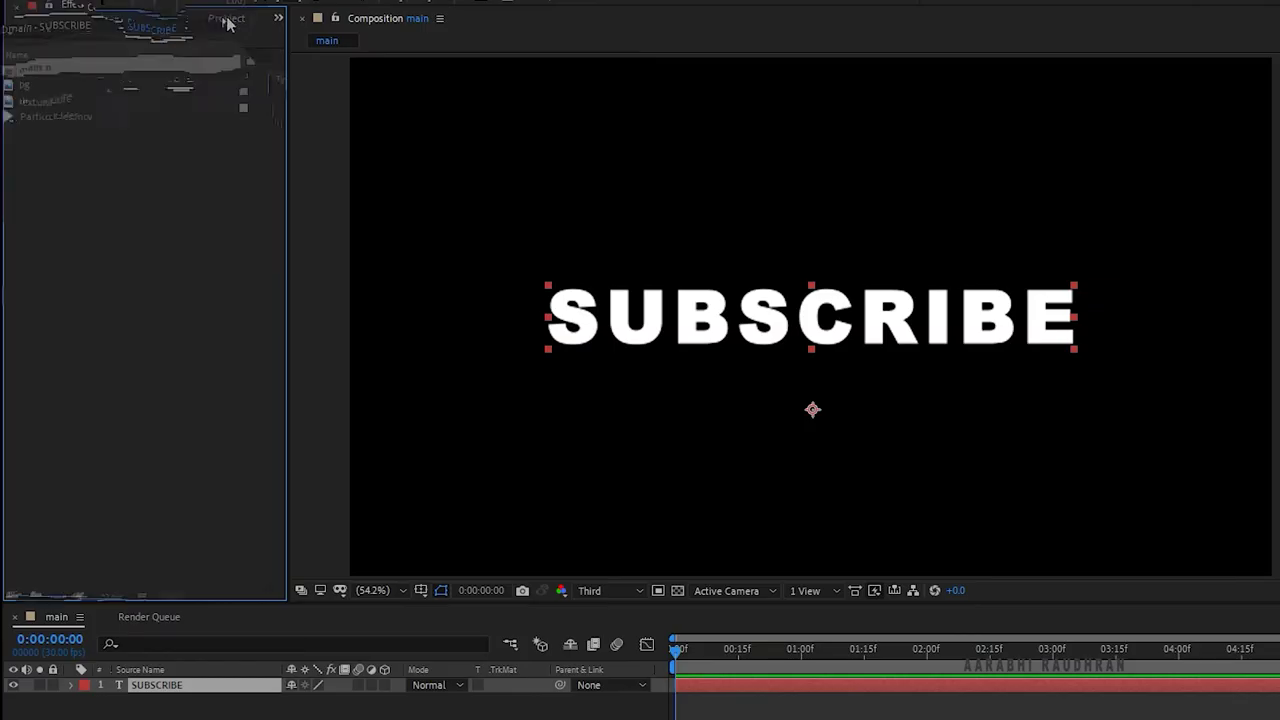
click(115, 178)
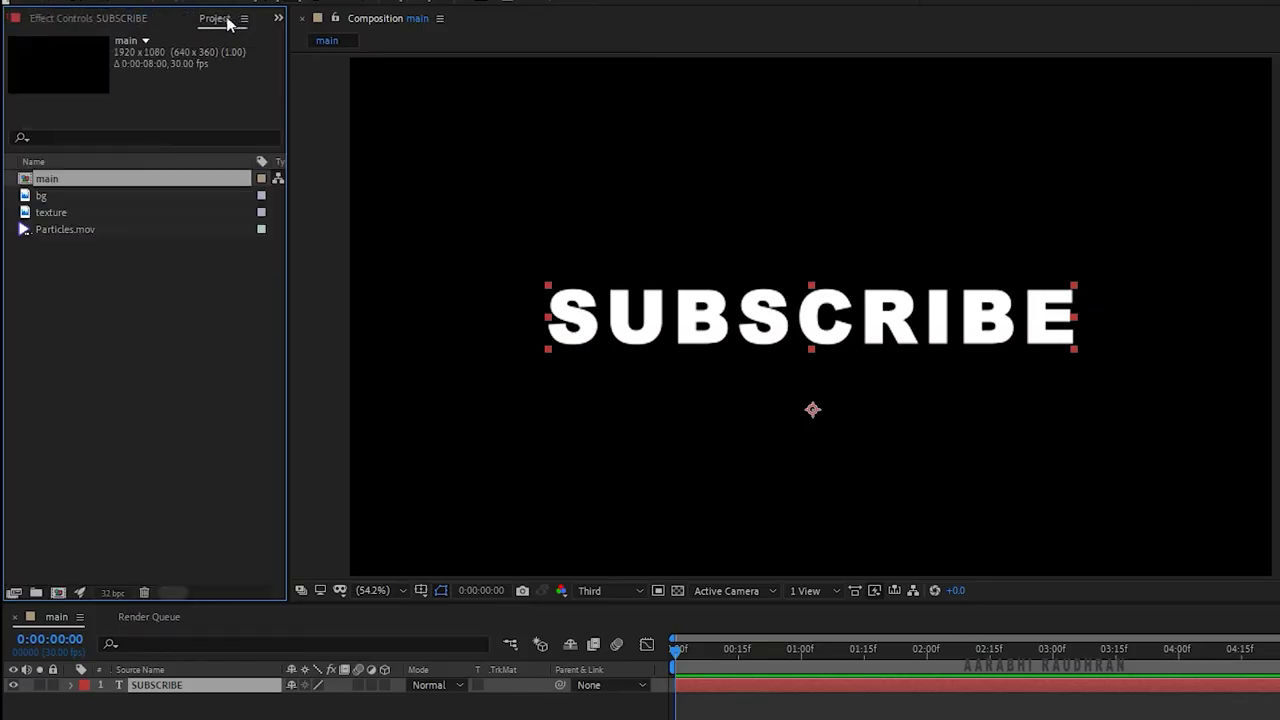
Step: Place the texture footage under SUBSCRIBE and alpha-matte it to the text
drag(69, 211, 249, 691)
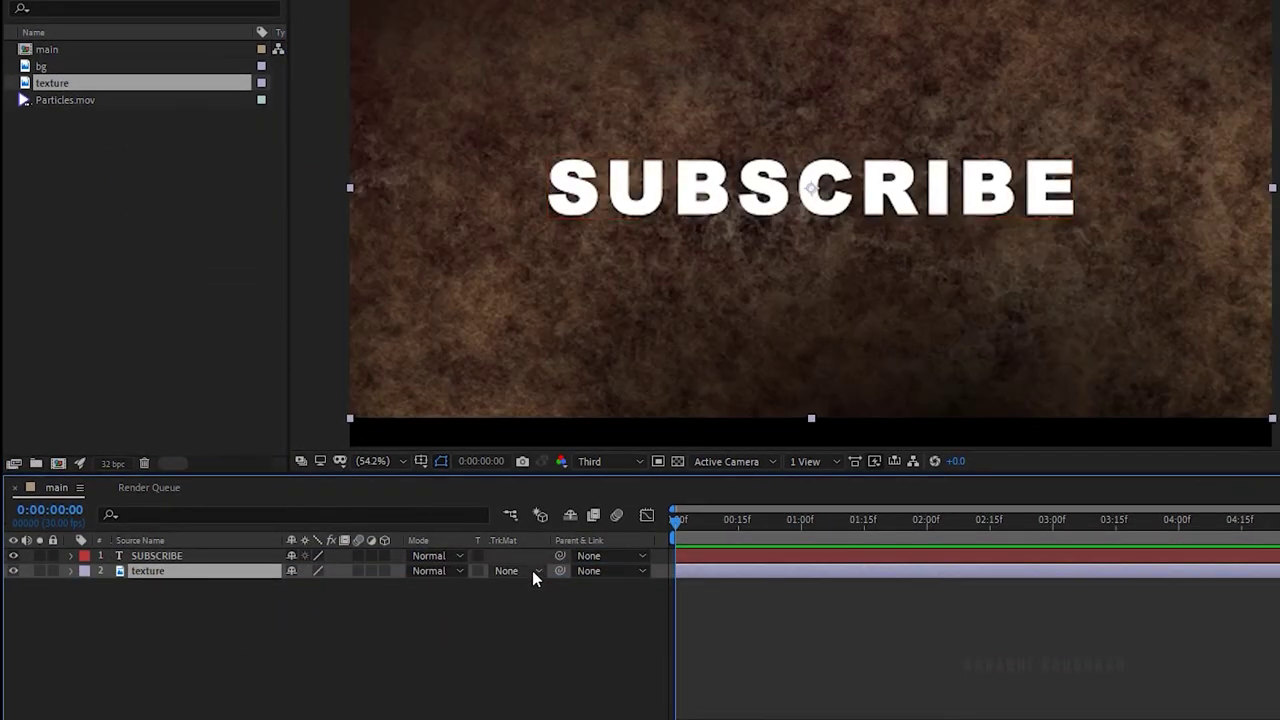
click(530, 571)
click(548, 616)
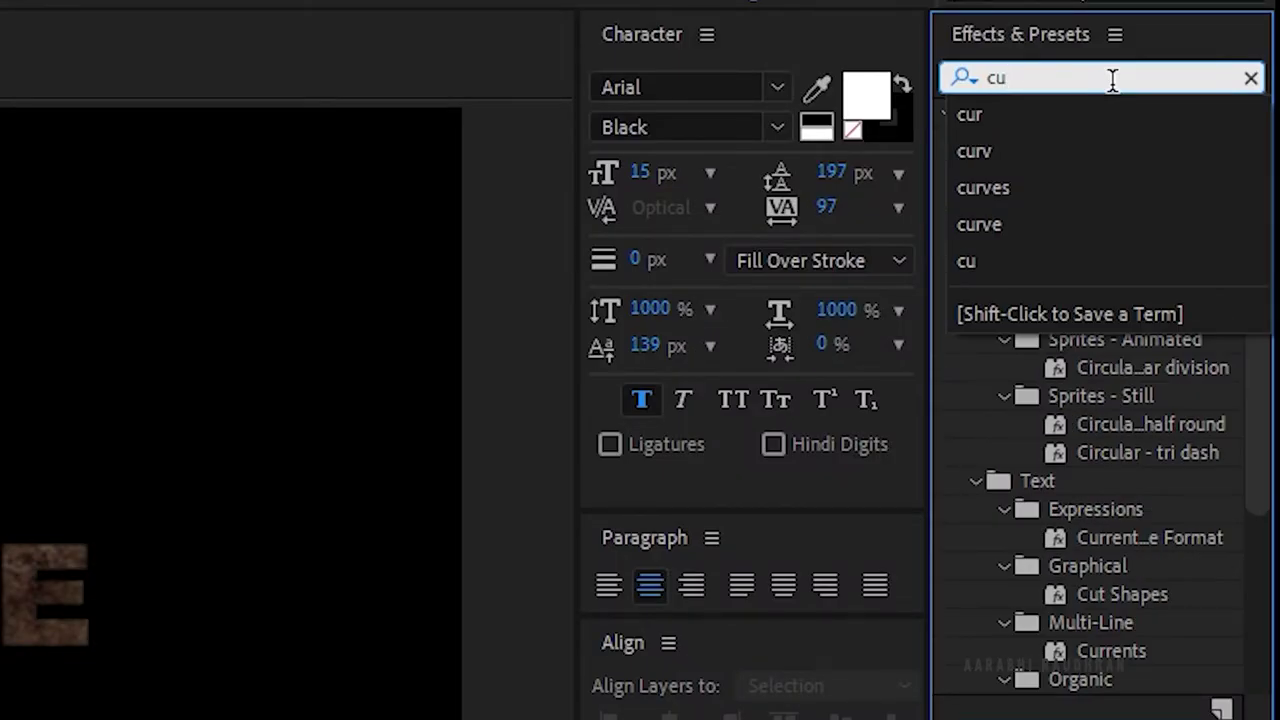
Step: Apply Curves to the texture and shape an S-curve that darkens it
click(1045, 190)
click(1050, 228)
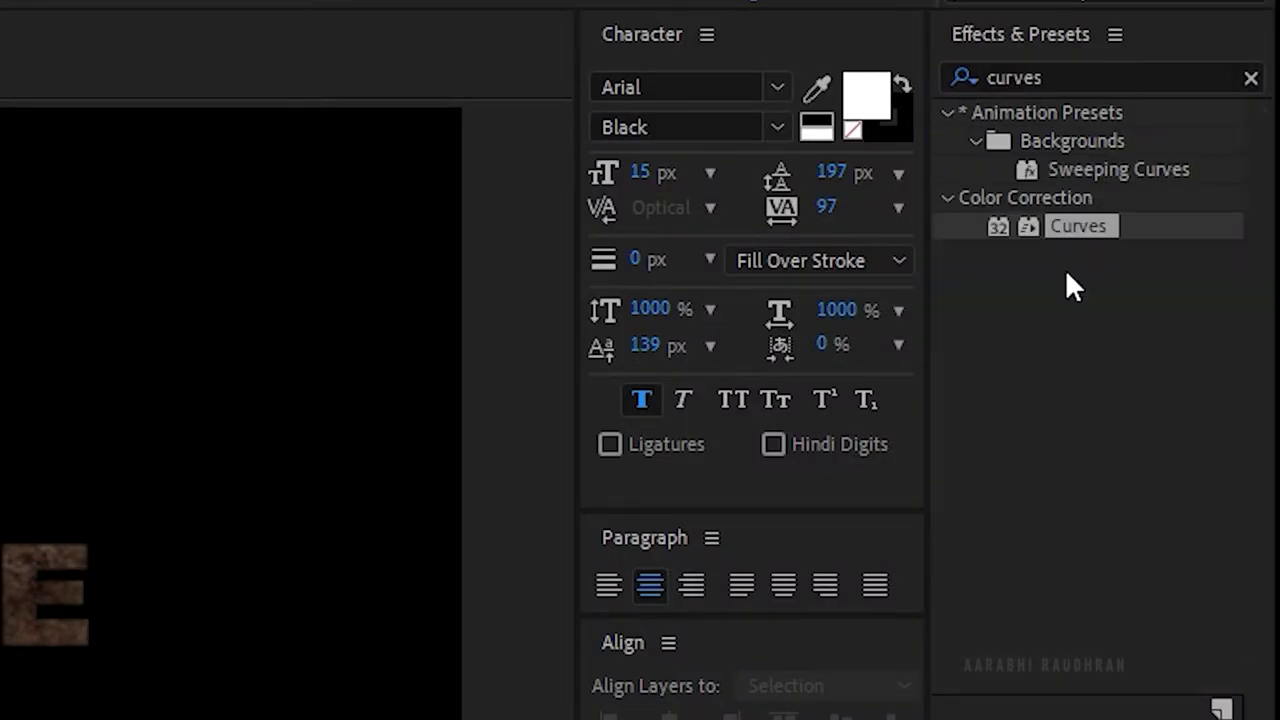
drag(1078, 227, 165, 590)
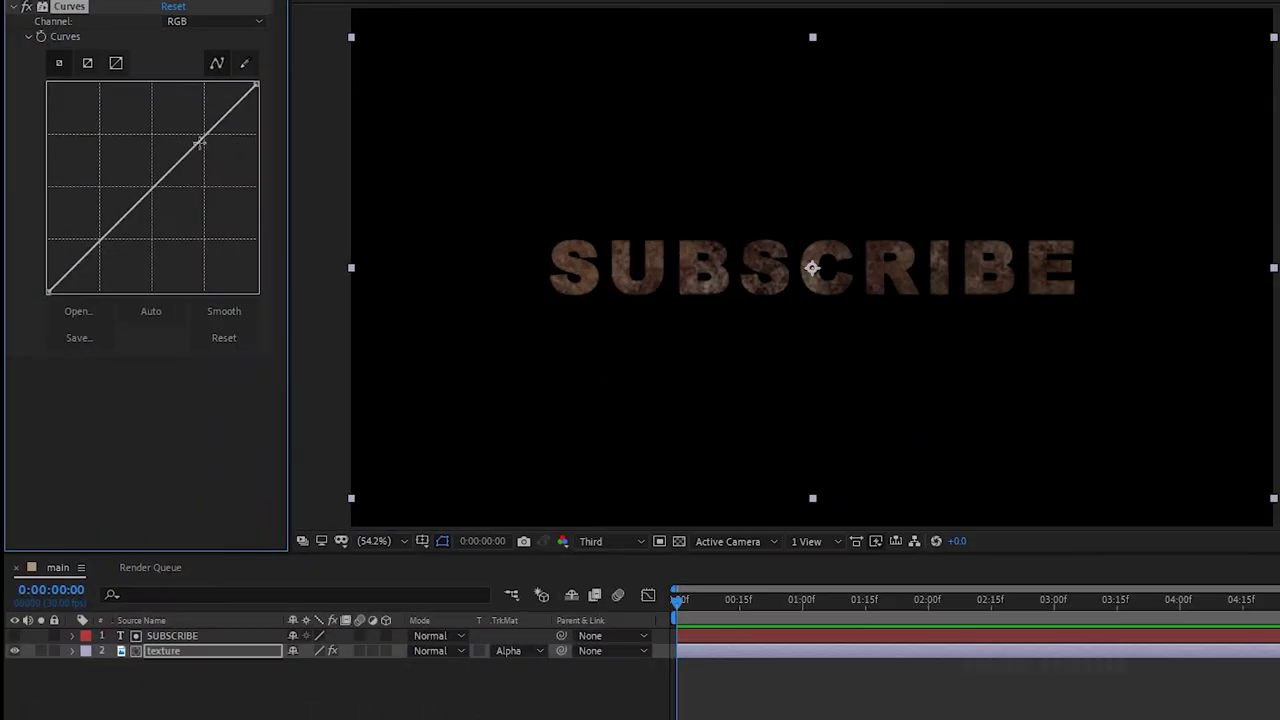
drag(205, 132, 190, 121)
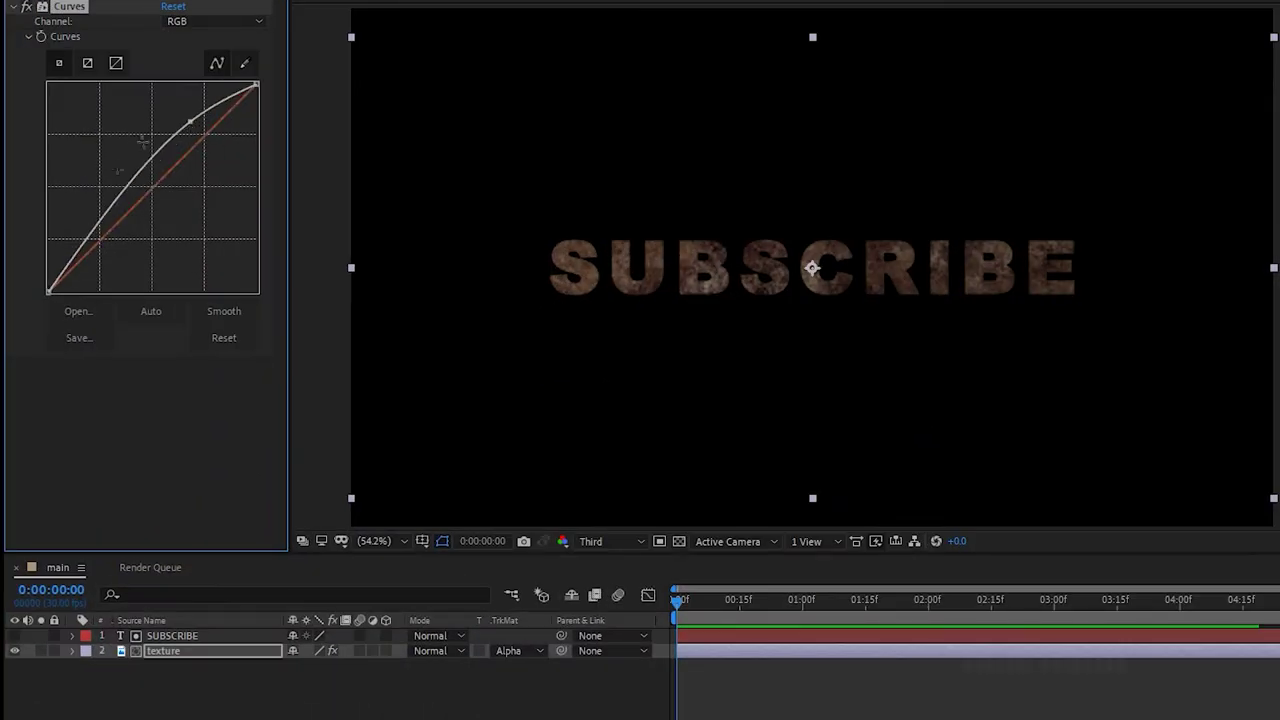
drag(98, 232, 118, 254)
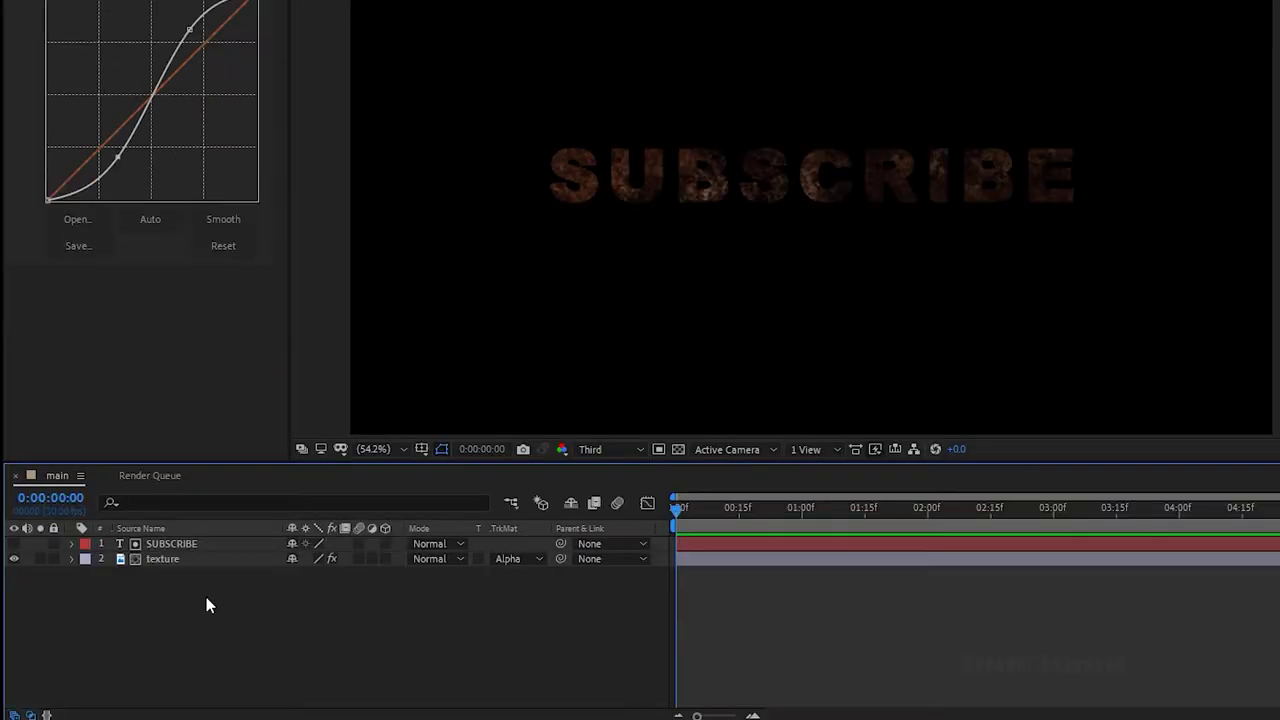
Step: Pre-compose the SUBSCRIBE and texture layers into a composition named text
ctrl+click(180, 631)
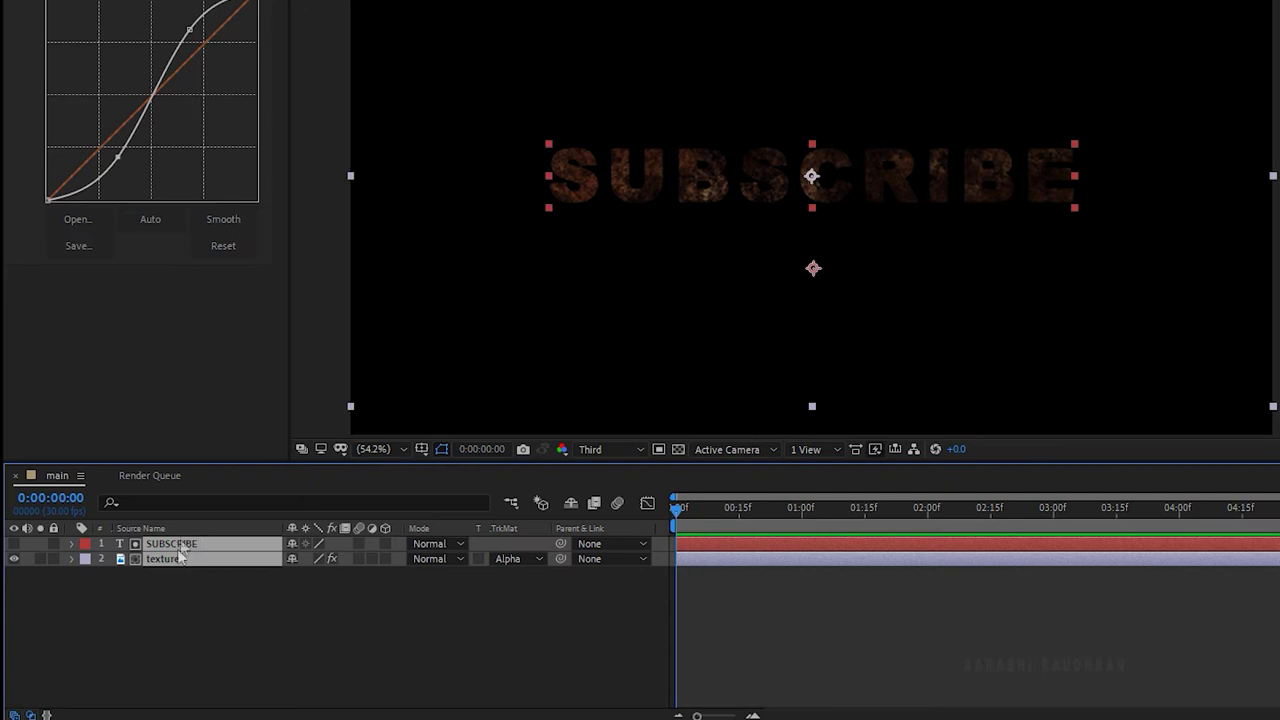
right_click(180, 539)
click(259, 455)
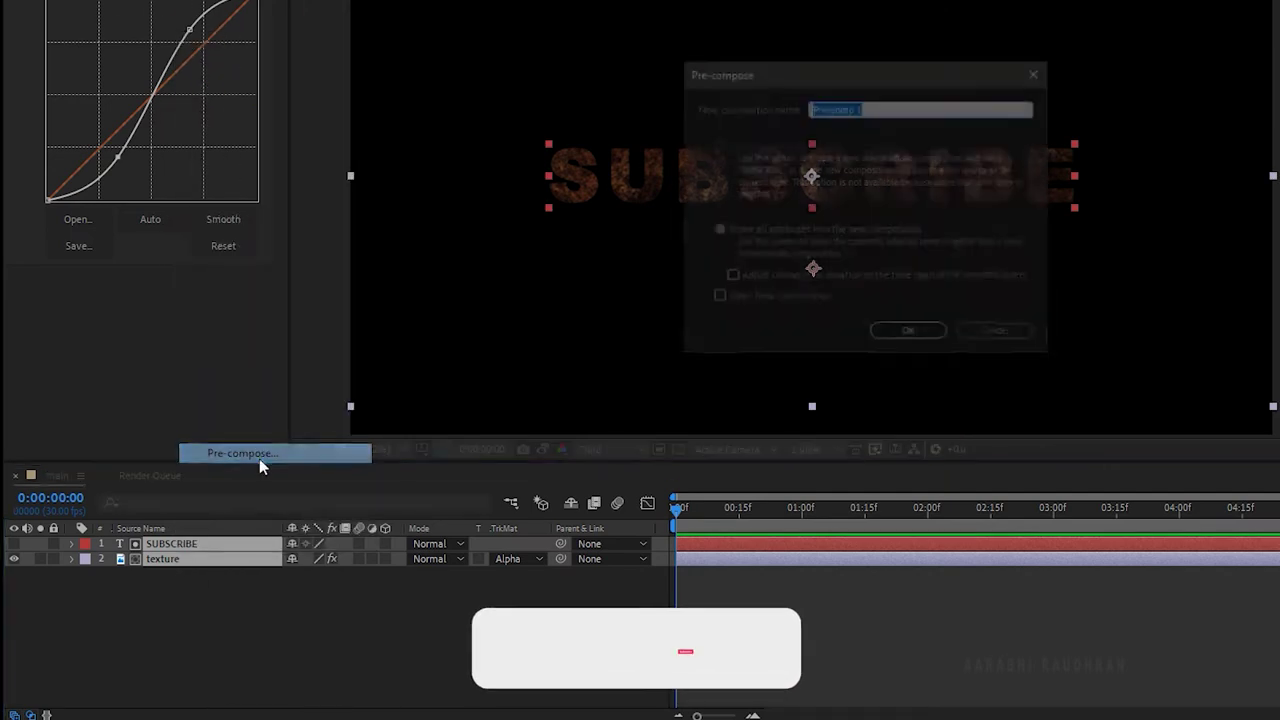
text(text)
key(Return)
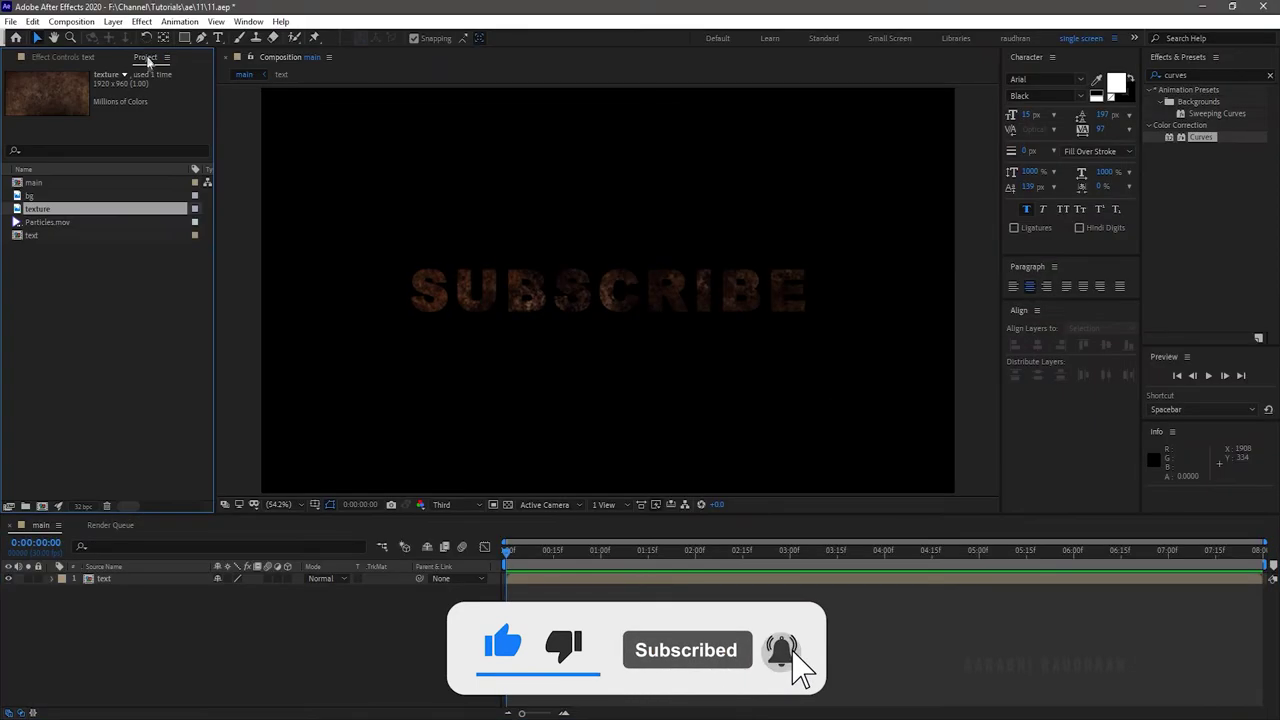
Step: Add the bg image below text, darken it with Curves, and open the text precomp
click(92, 221)
drag(30, 208, 117, 603)
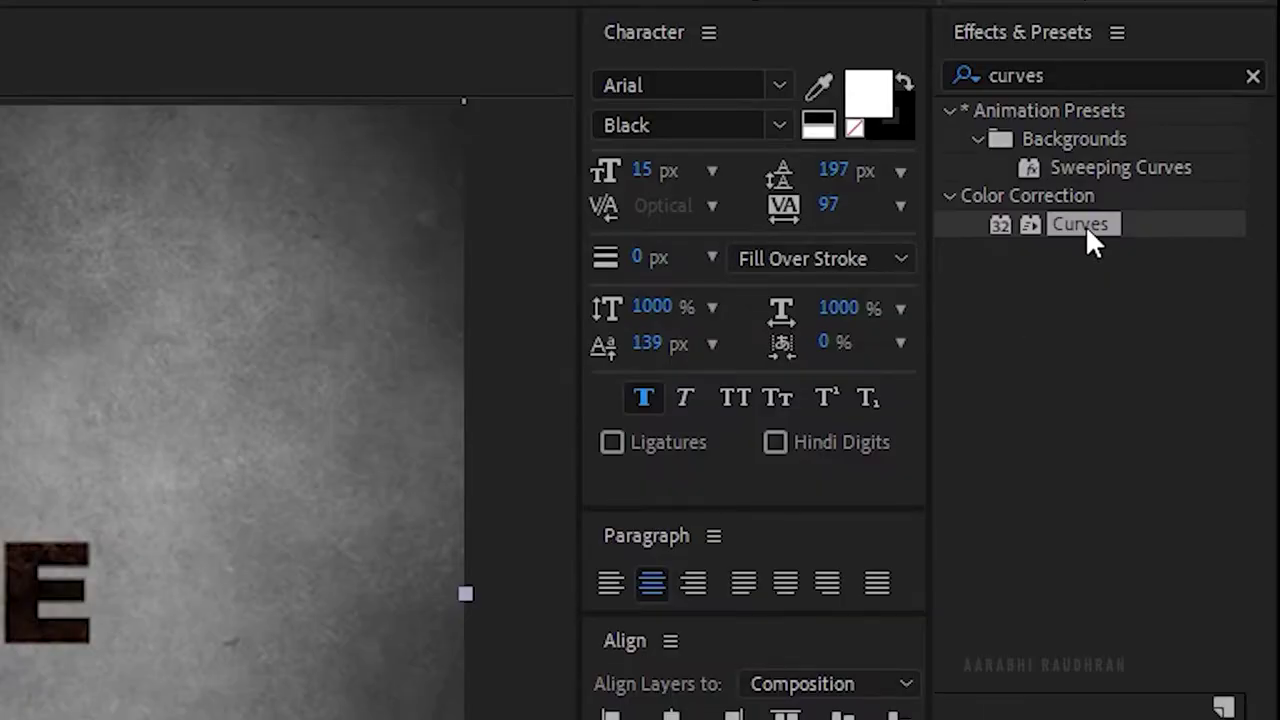
drag(1085, 225, 152, 594)
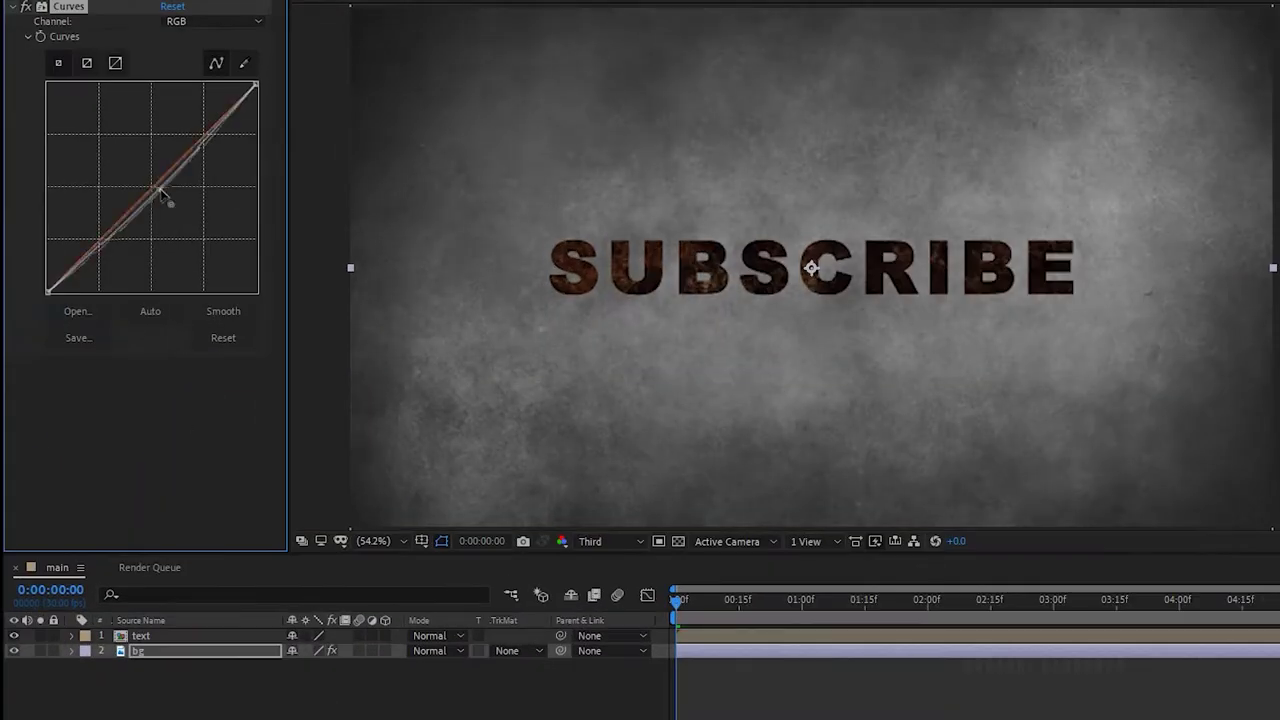
drag(162, 195, 194, 217)
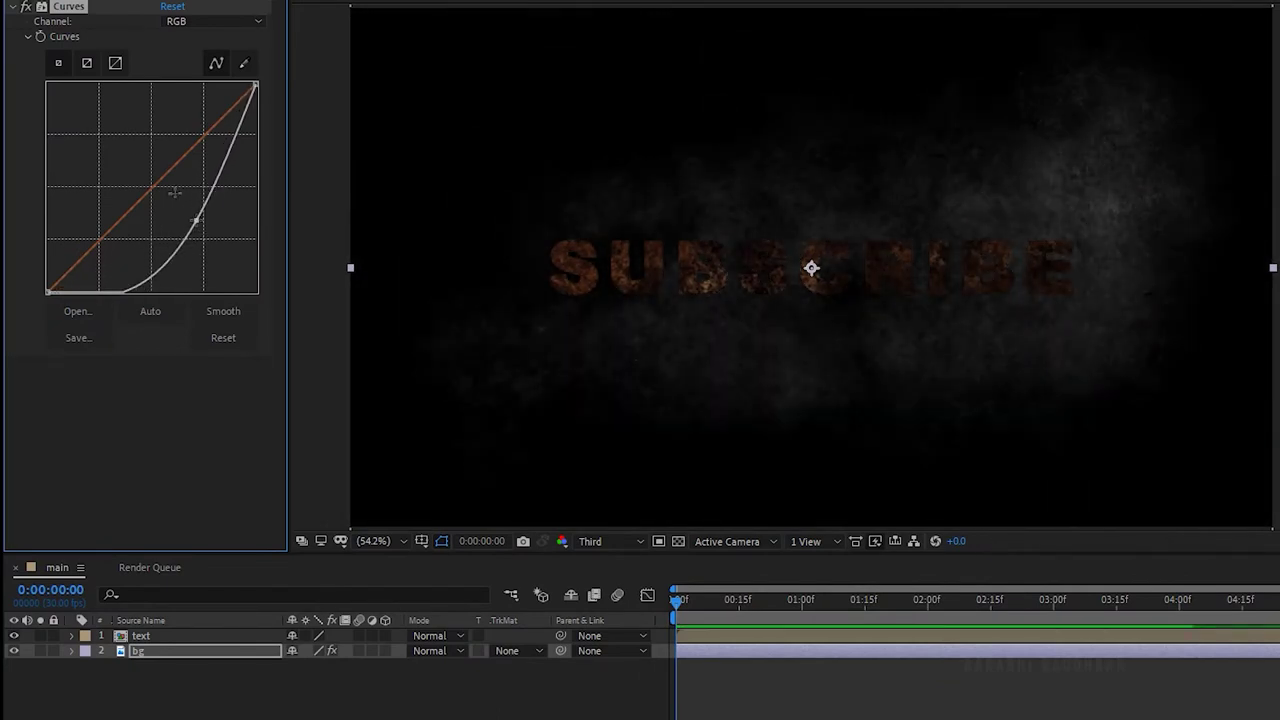
click(187, 635)
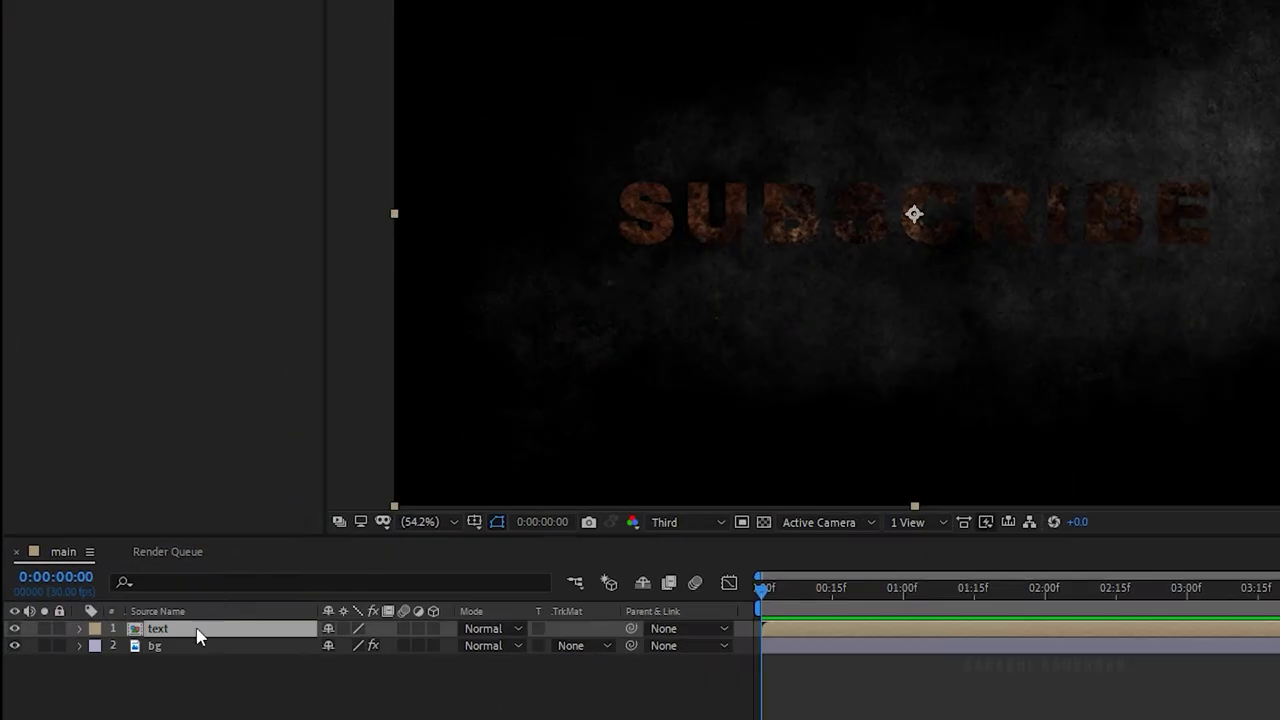
double_click(197, 635)
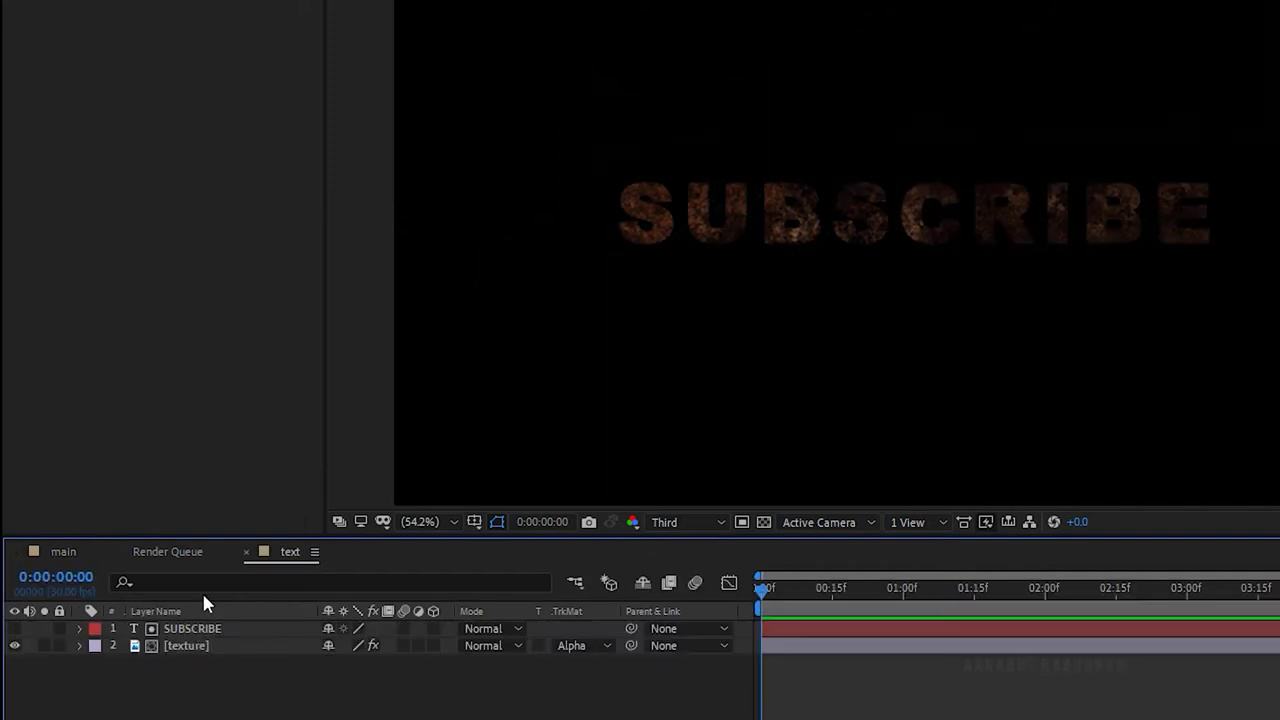
Step: Apply Tint to the texture layer with white mapped to pure red FF0000
click(194, 647)
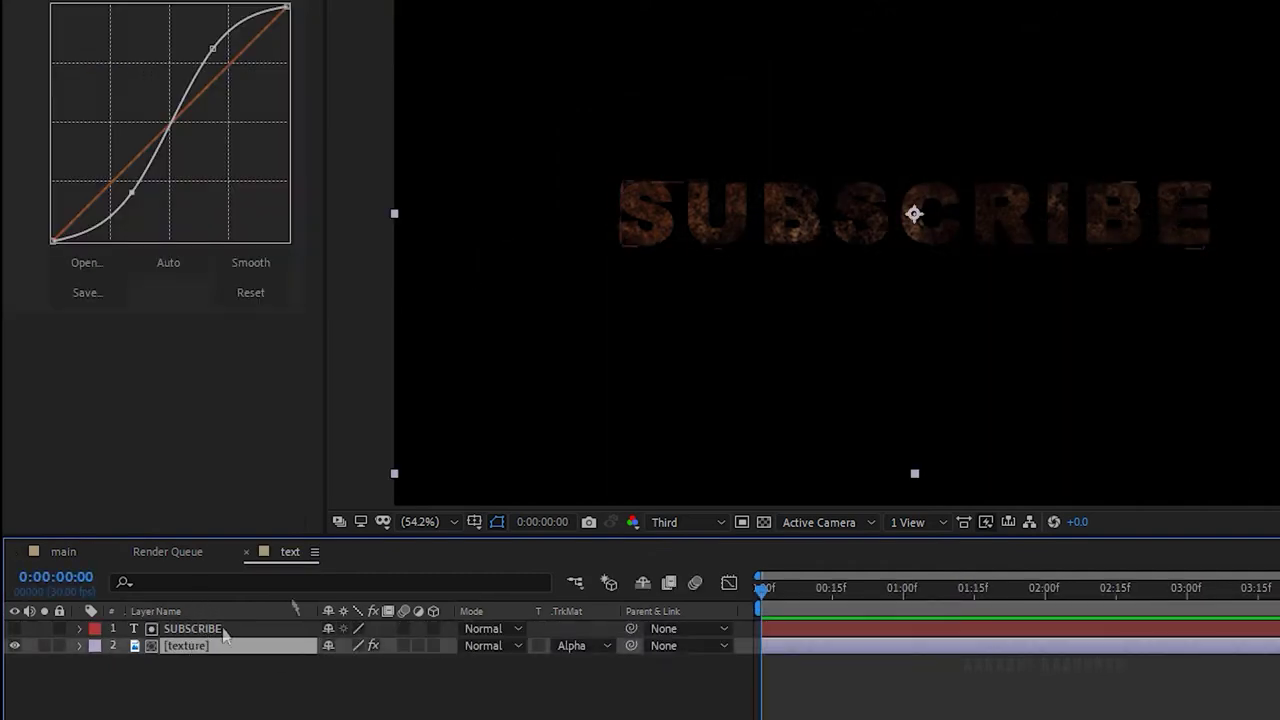
click(1091, 111)
text(tint)
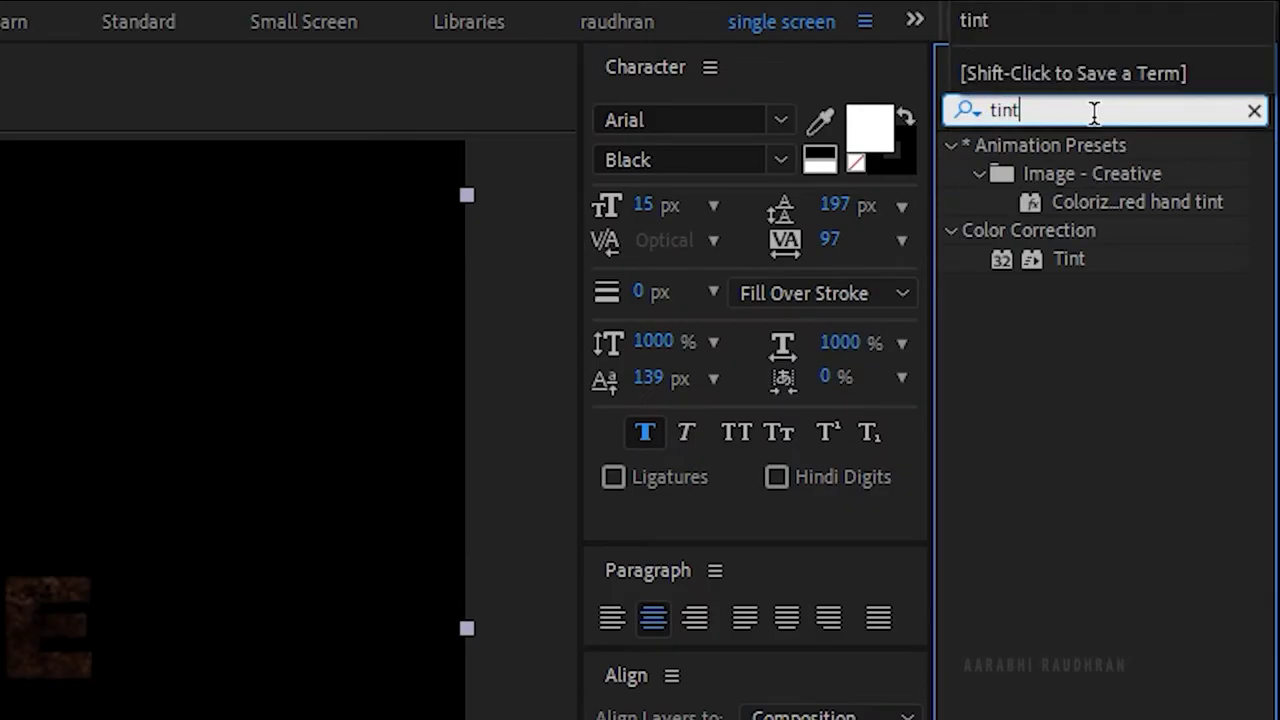
drag(1085, 255, 0, 719)
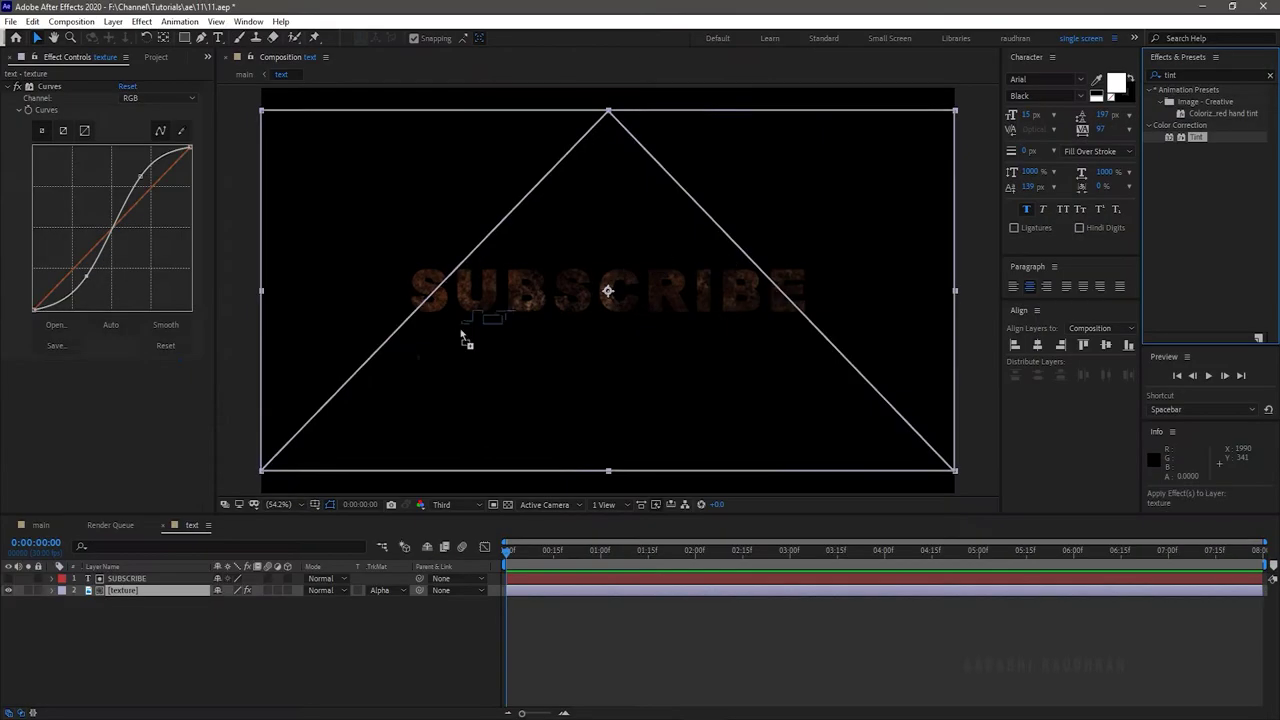
drag(155, 440, 142, 430)
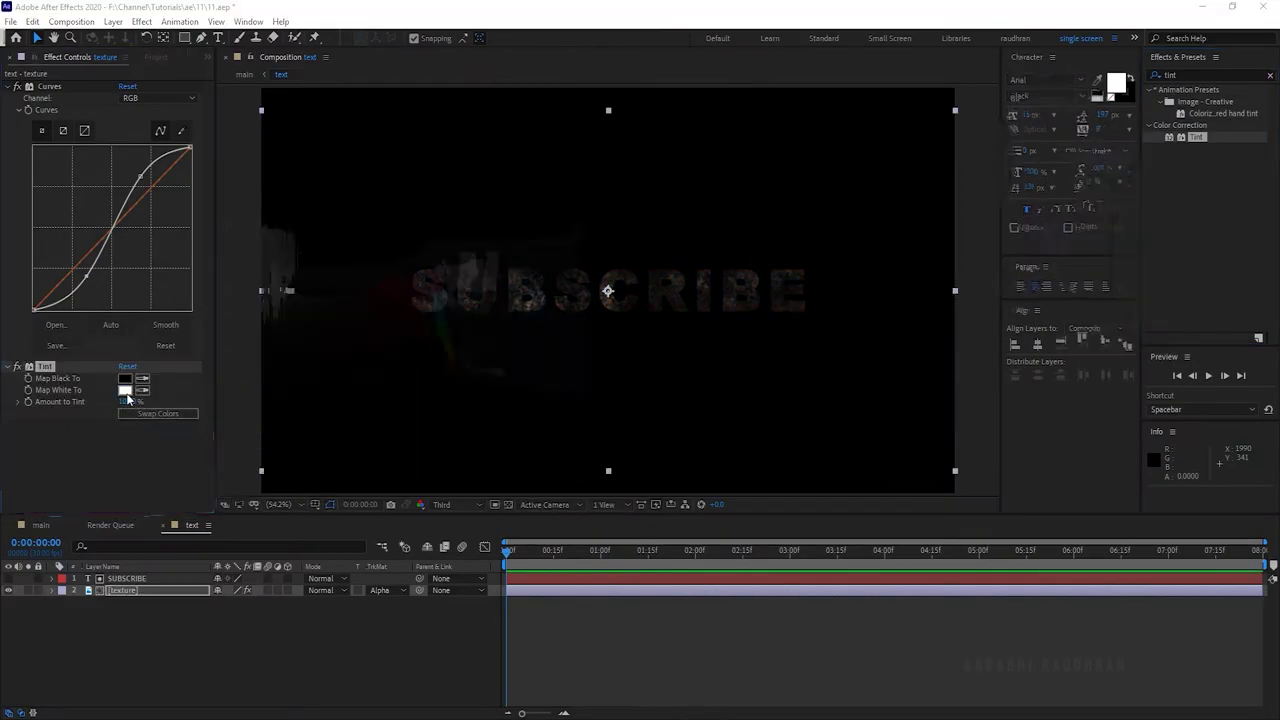
click(125, 390)
click(405, 310)
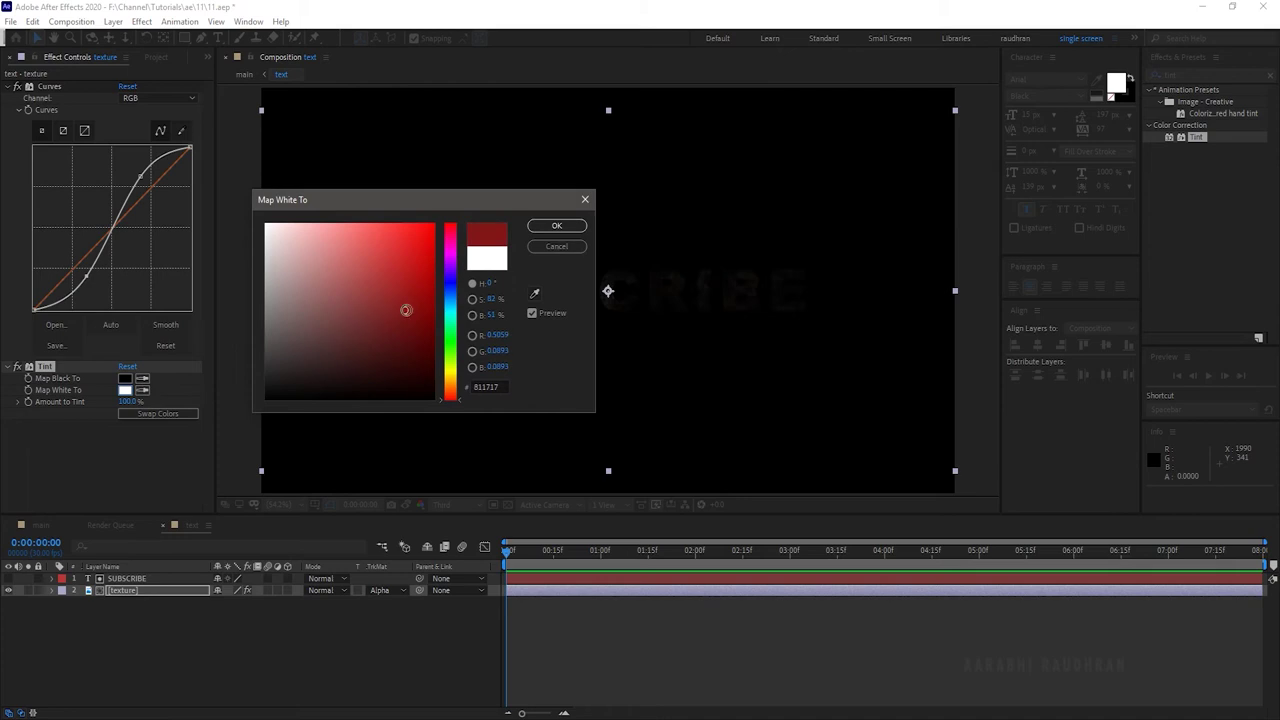
drag(432, 274, 470, 200)
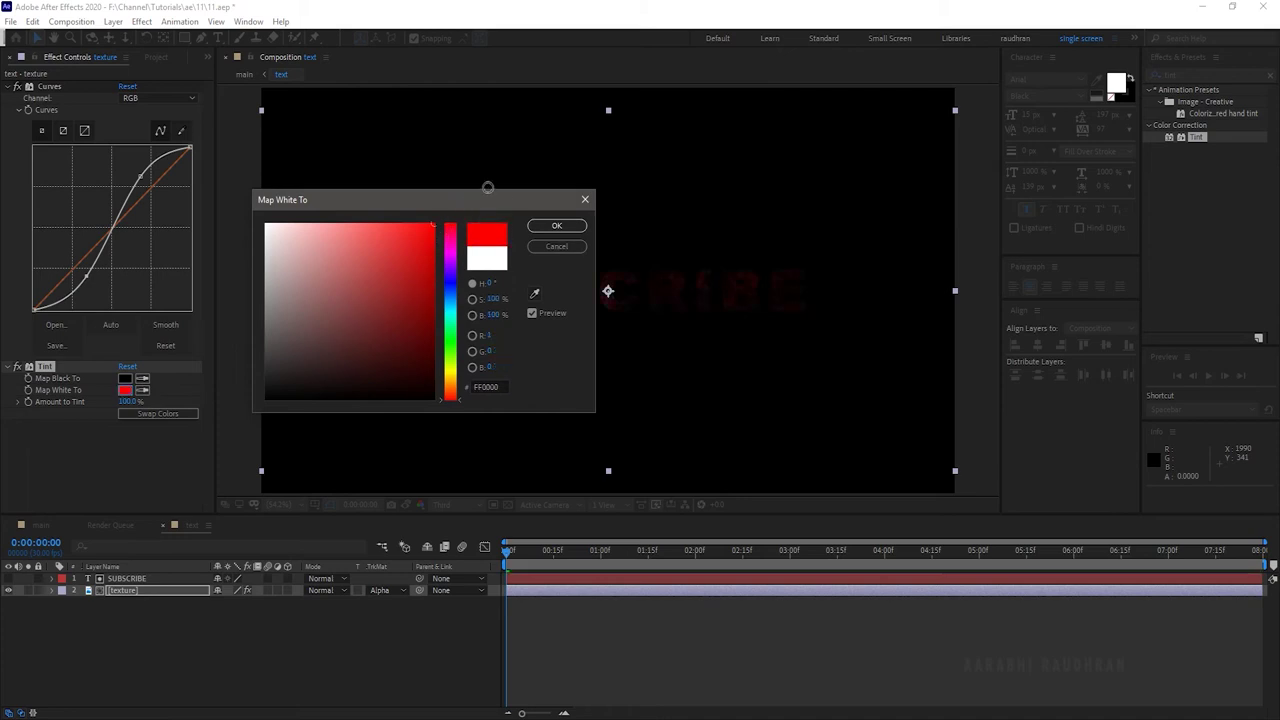
click(557, 225)
Step: Reshape the curve to brighten the red texture and copy the SUBSCRIBE layer
drag(102, 256, 174, 168)
click(127, 578)
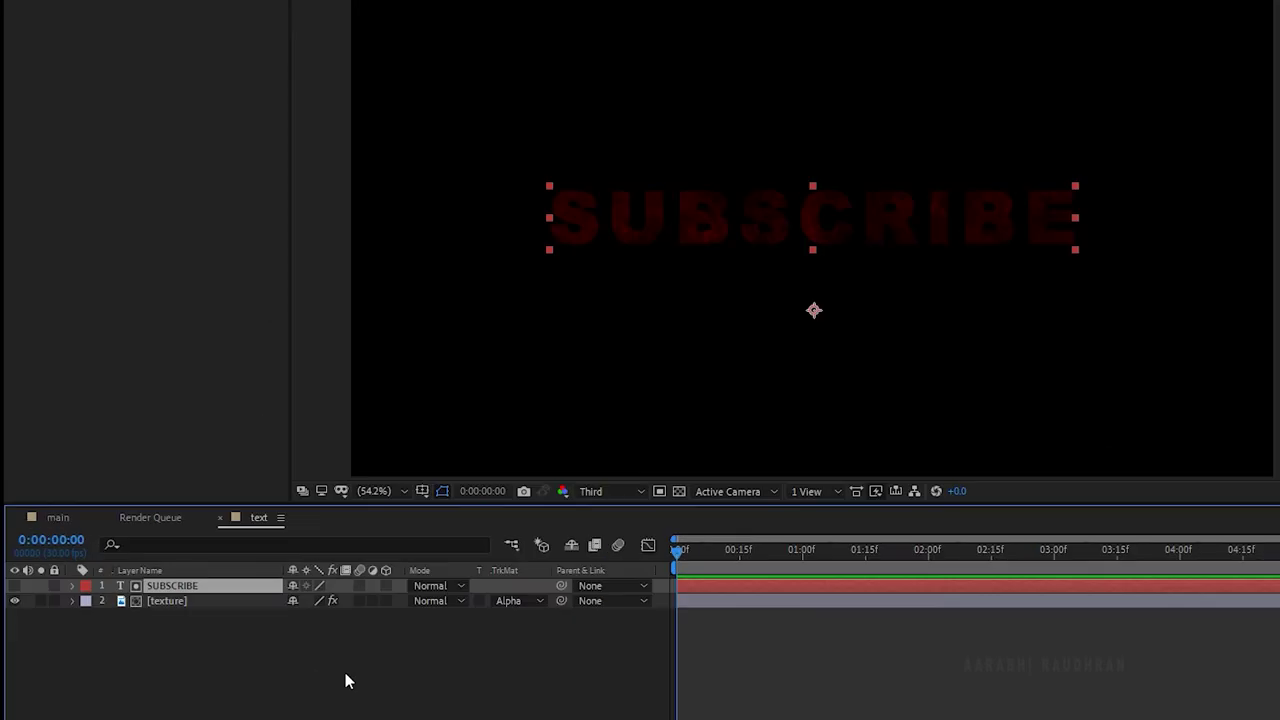
click(58, 518)
Step: Paste SUBSCRIBE into main and create a new solid named saber
click(234, 651)
key(ctrl+v)
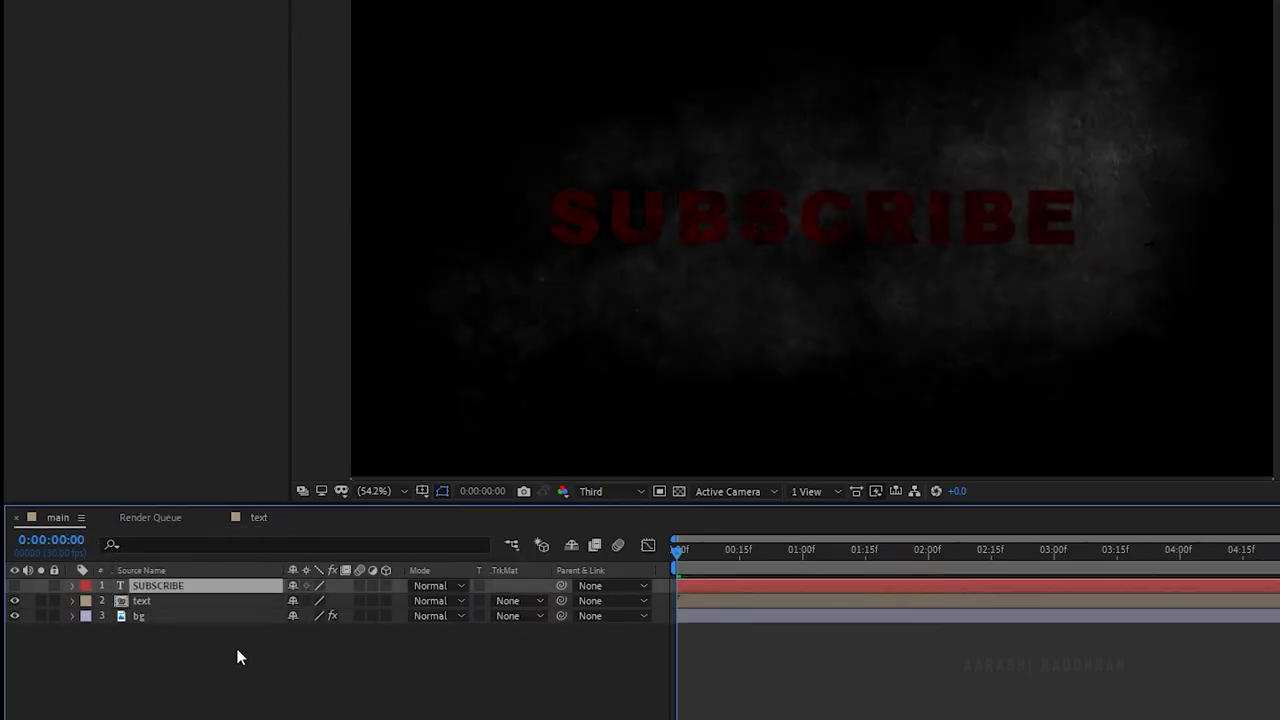
right_click(205, 653)
mouse_move(265, 462)
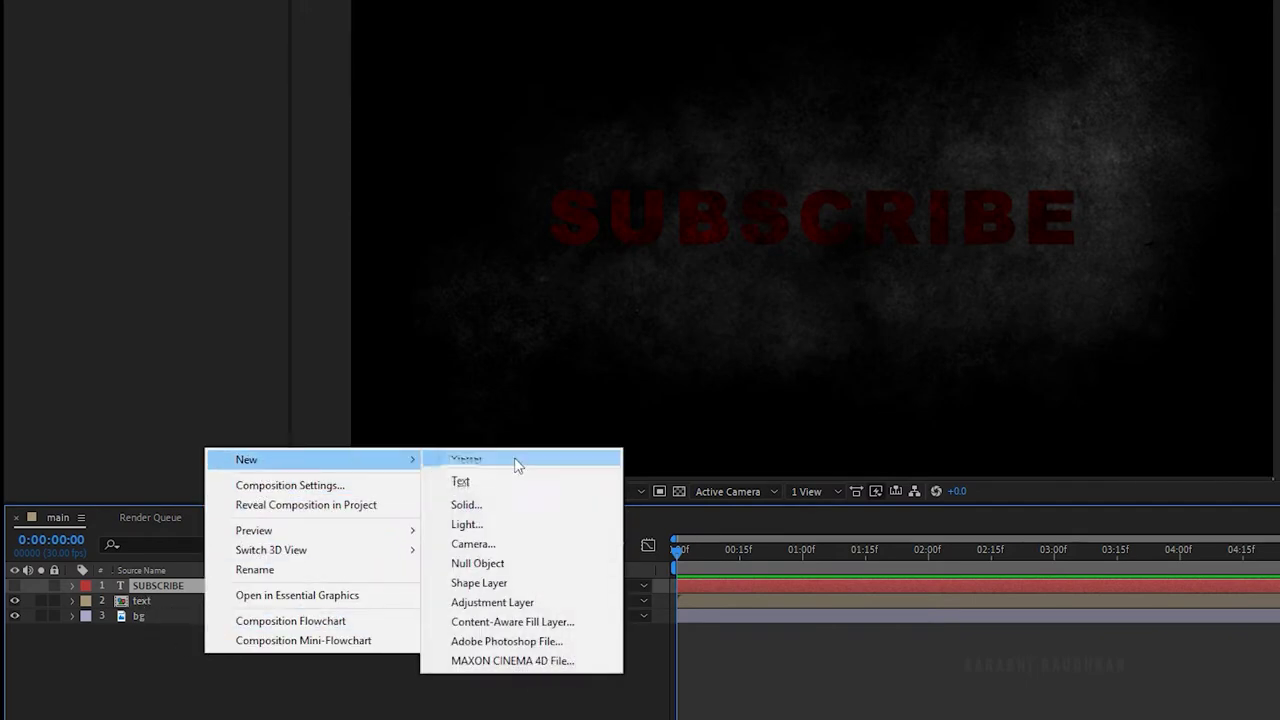
click(523, 504)
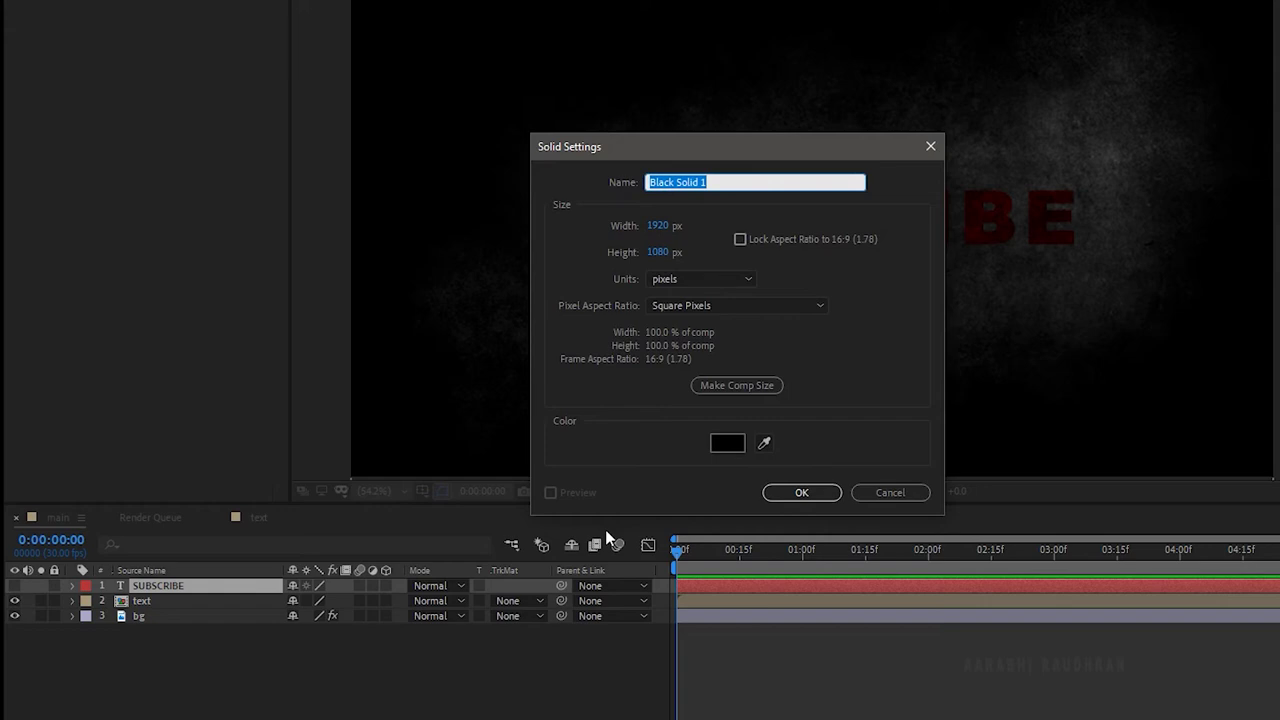
text(saber)
click(801, 492)
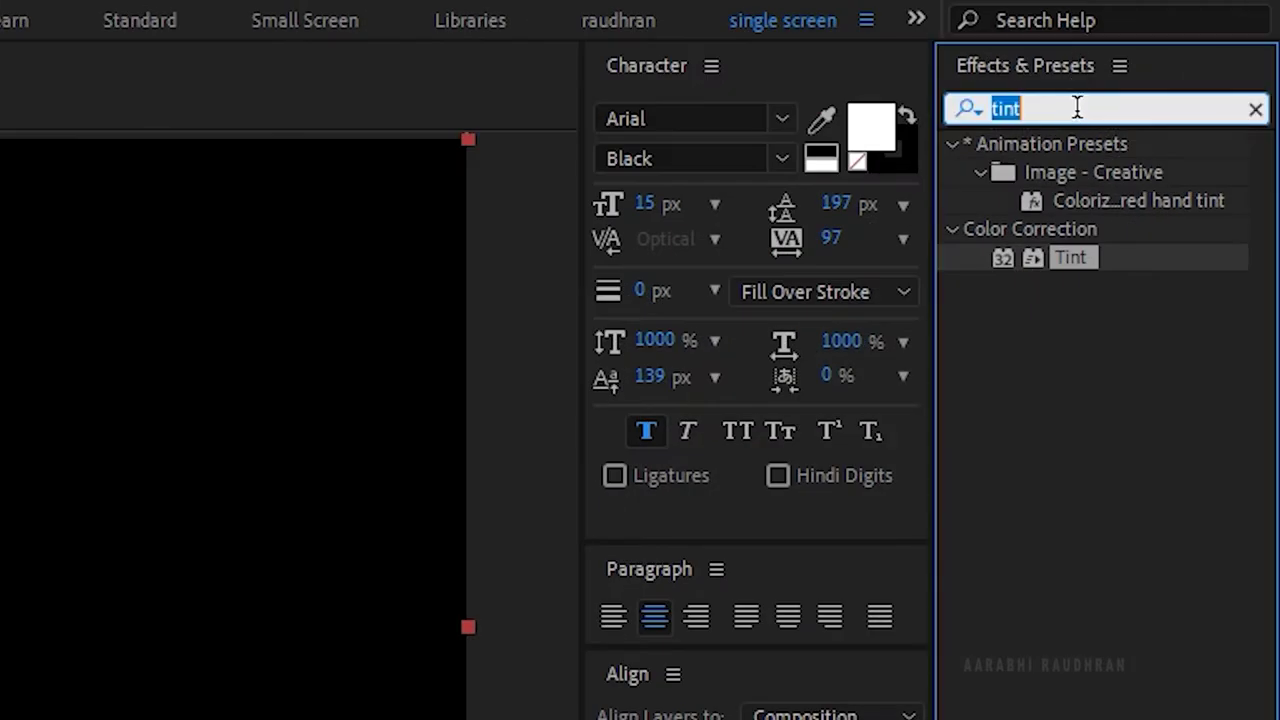
Step: Apply the Saber effect to the saber solid
text(saber)
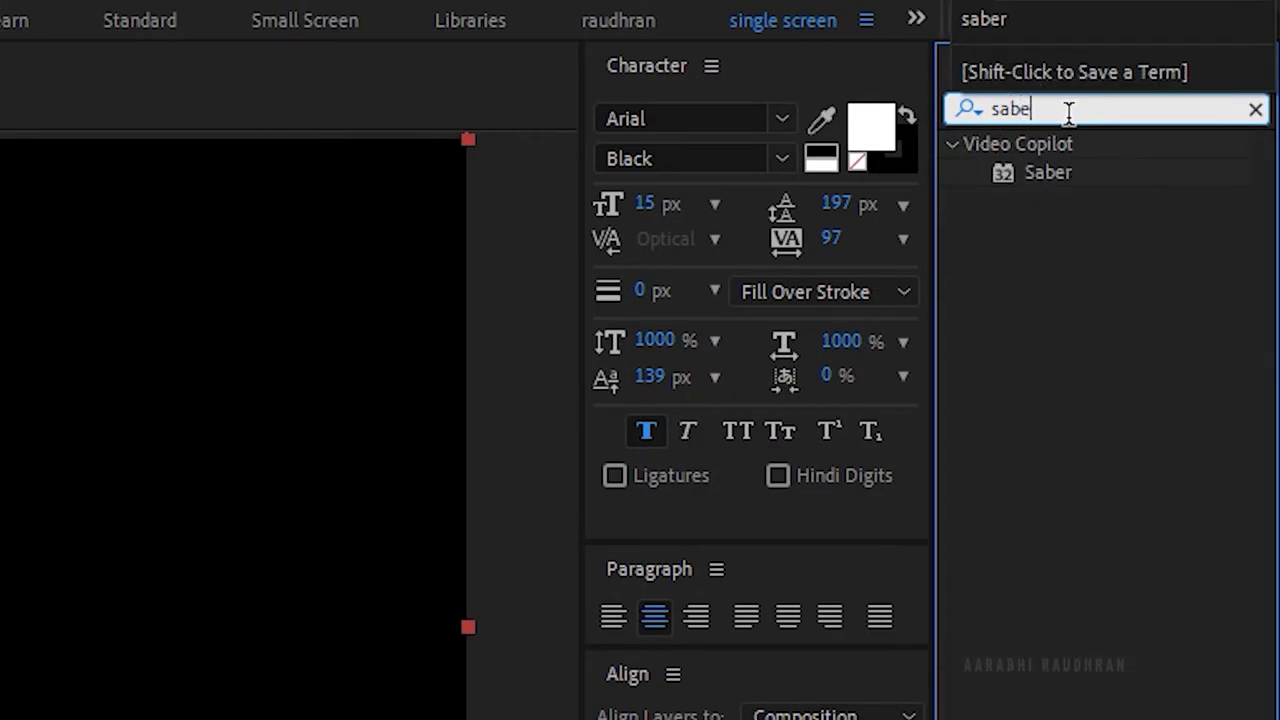
drag(1070, 170, 0, 719)
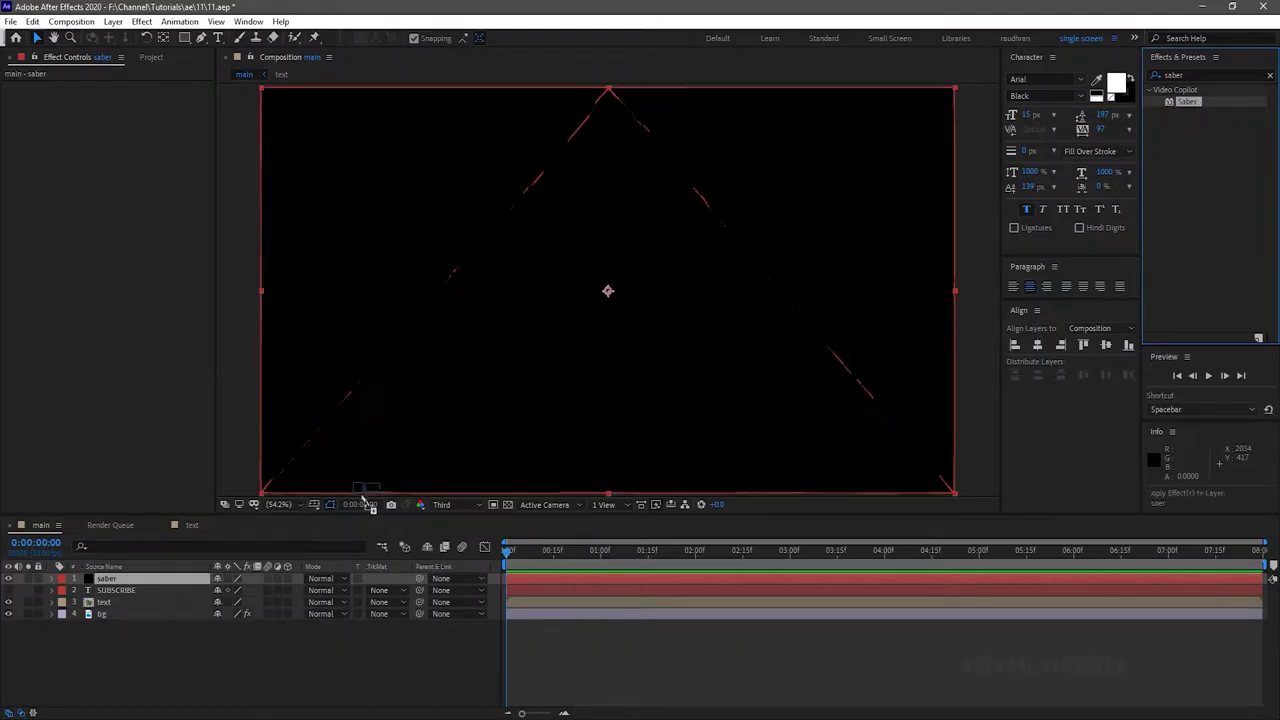
drag(153, 562, 150, 582)
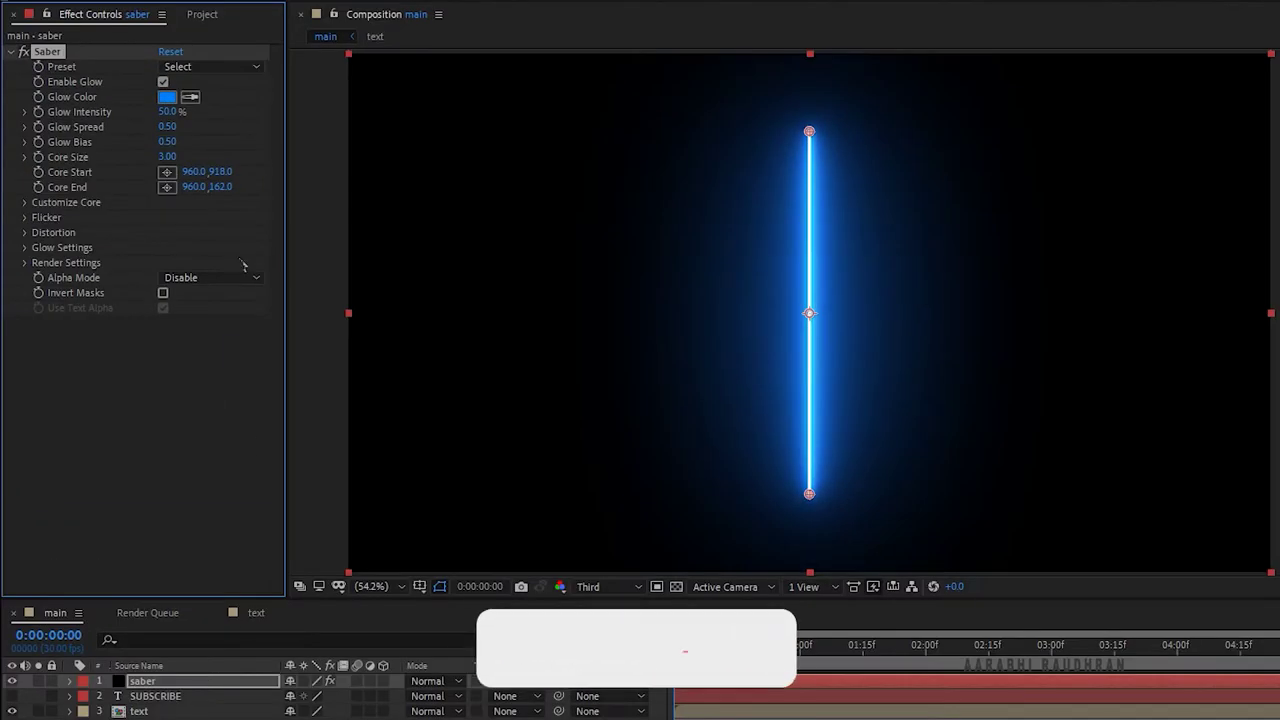
Step: Apply the Saber Fire preset with glow intensity 7, spread 0.14 and bias 0.49
click(200, 66)
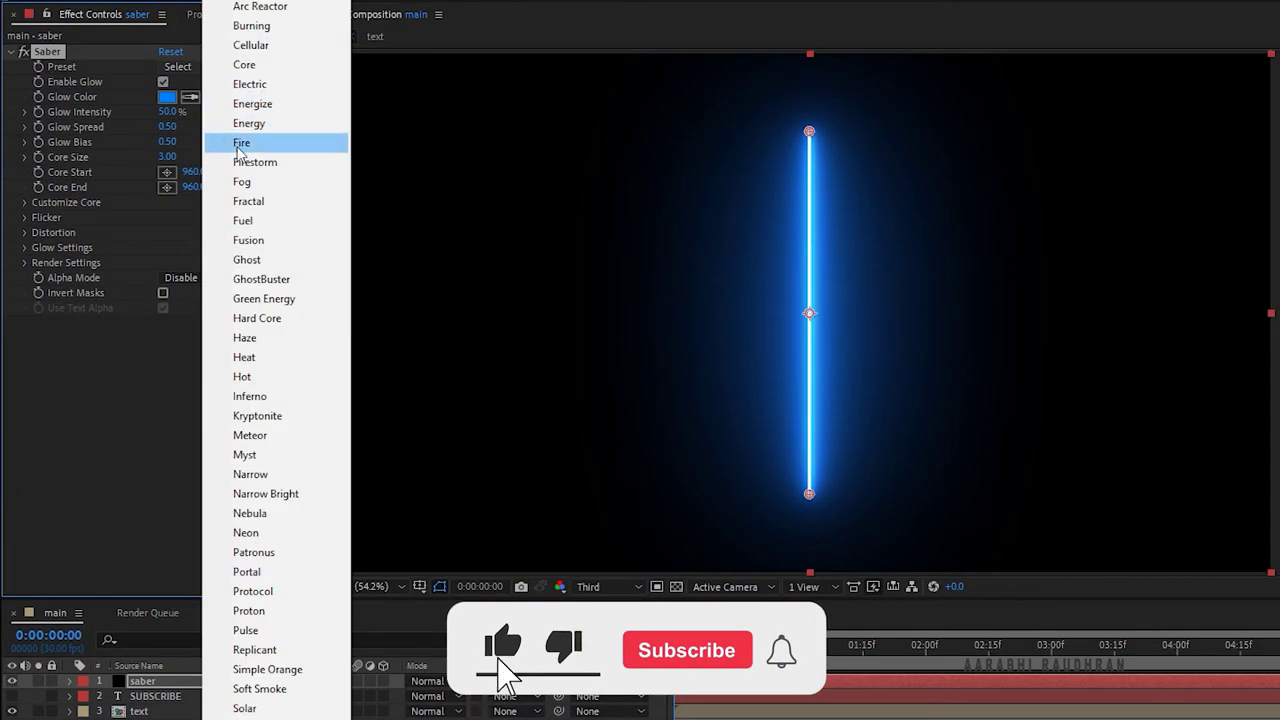
click(239, 146)
click(168, 112)
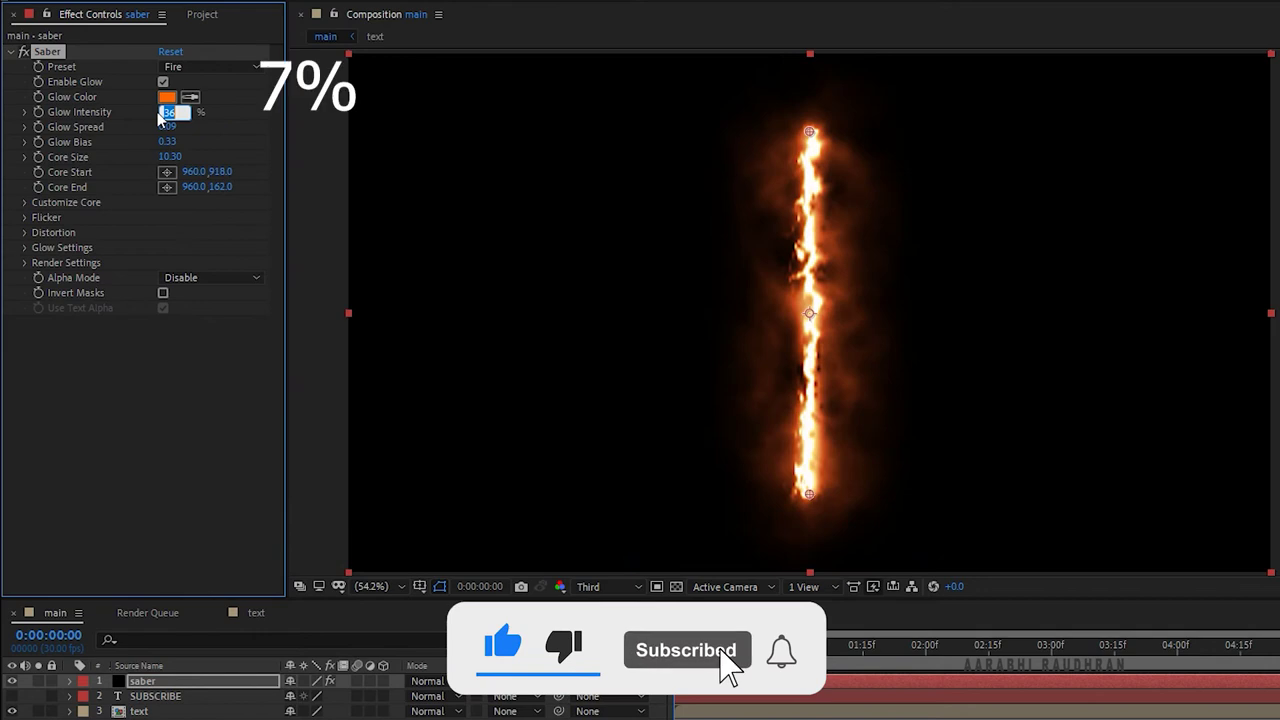
text(7)
key(Tab)
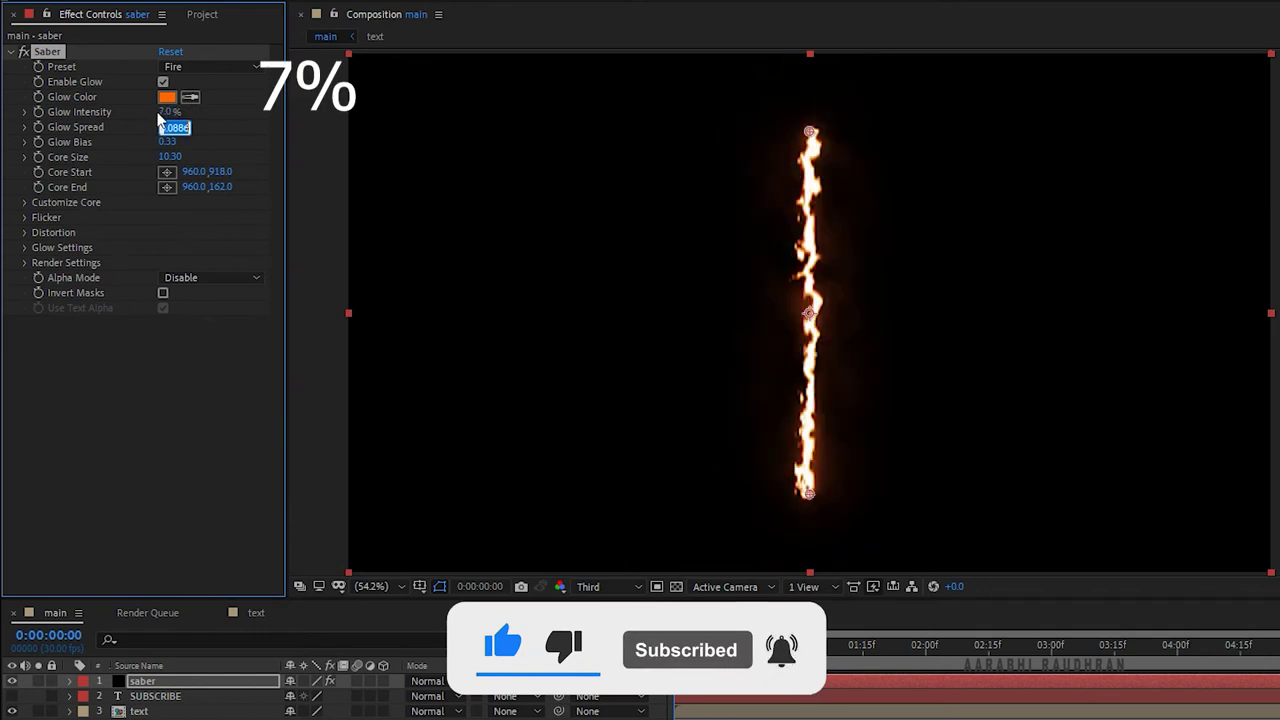
text(0.14)
key(Tab)
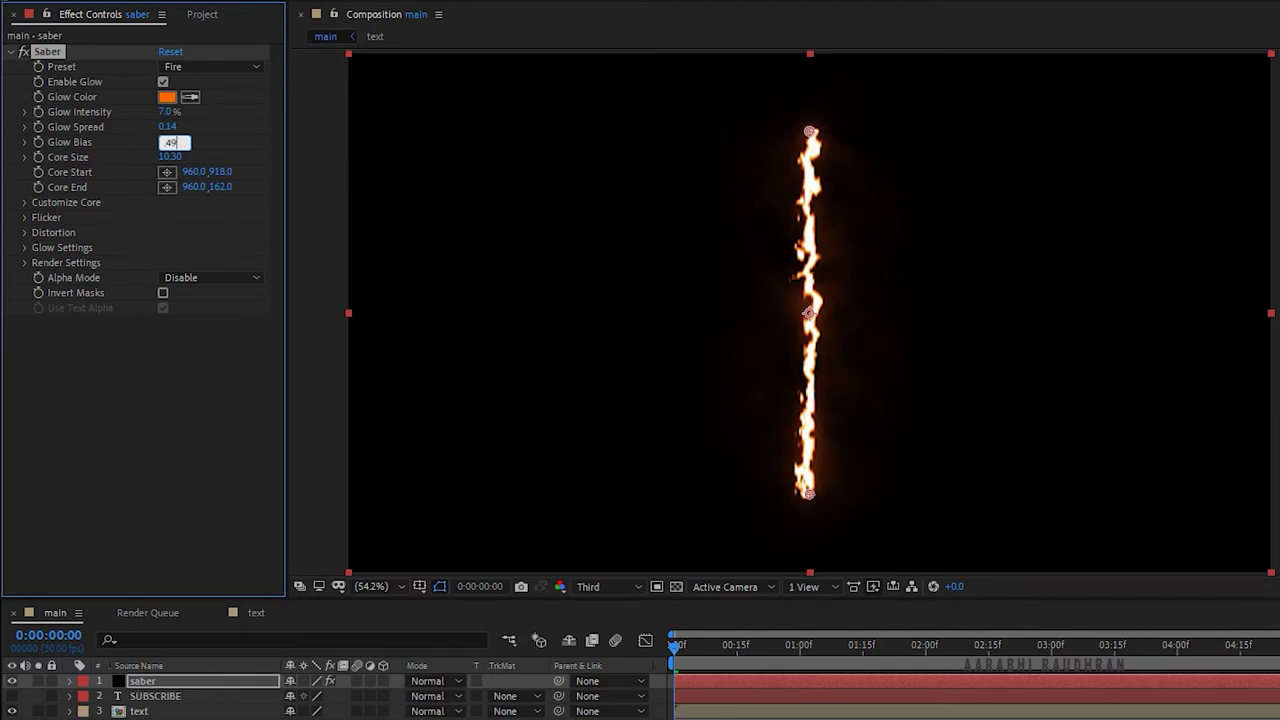
text(.49)
key(Return)
Step: Set the saber core type to Text Layer following the SUBSCRIBE layer
click(24, 202)
click(190, 218)
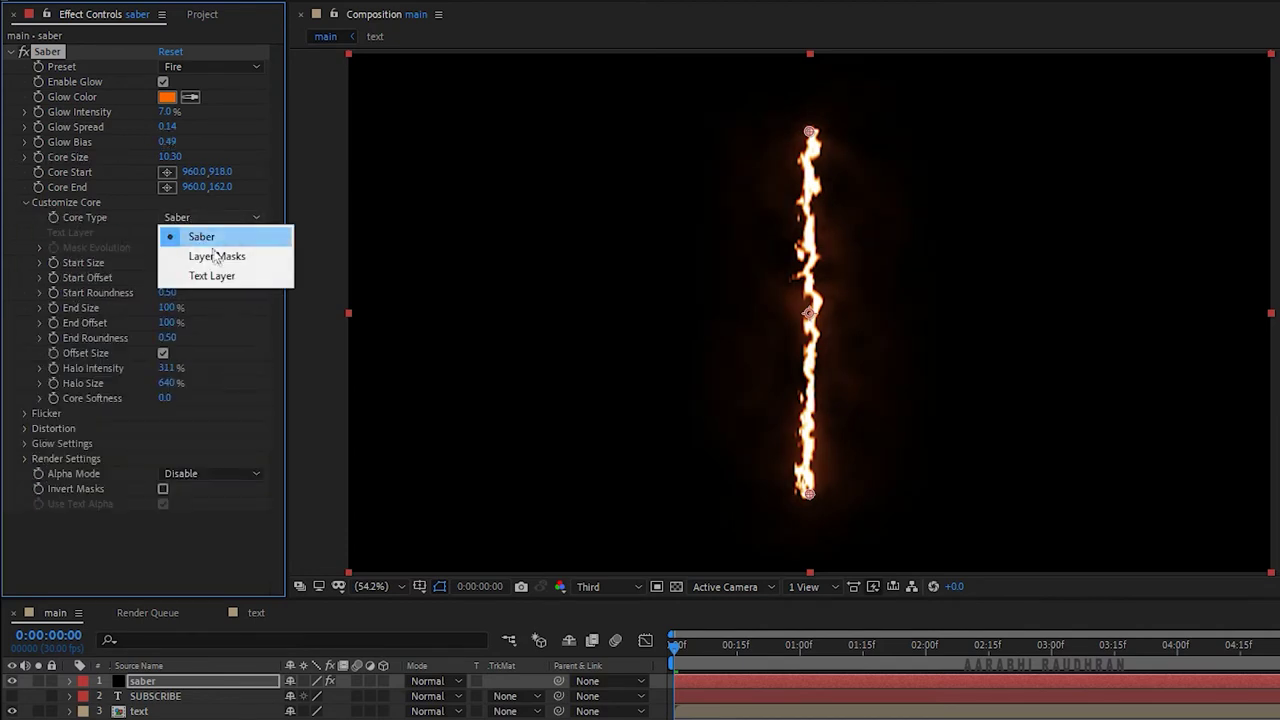
click(218, 276)
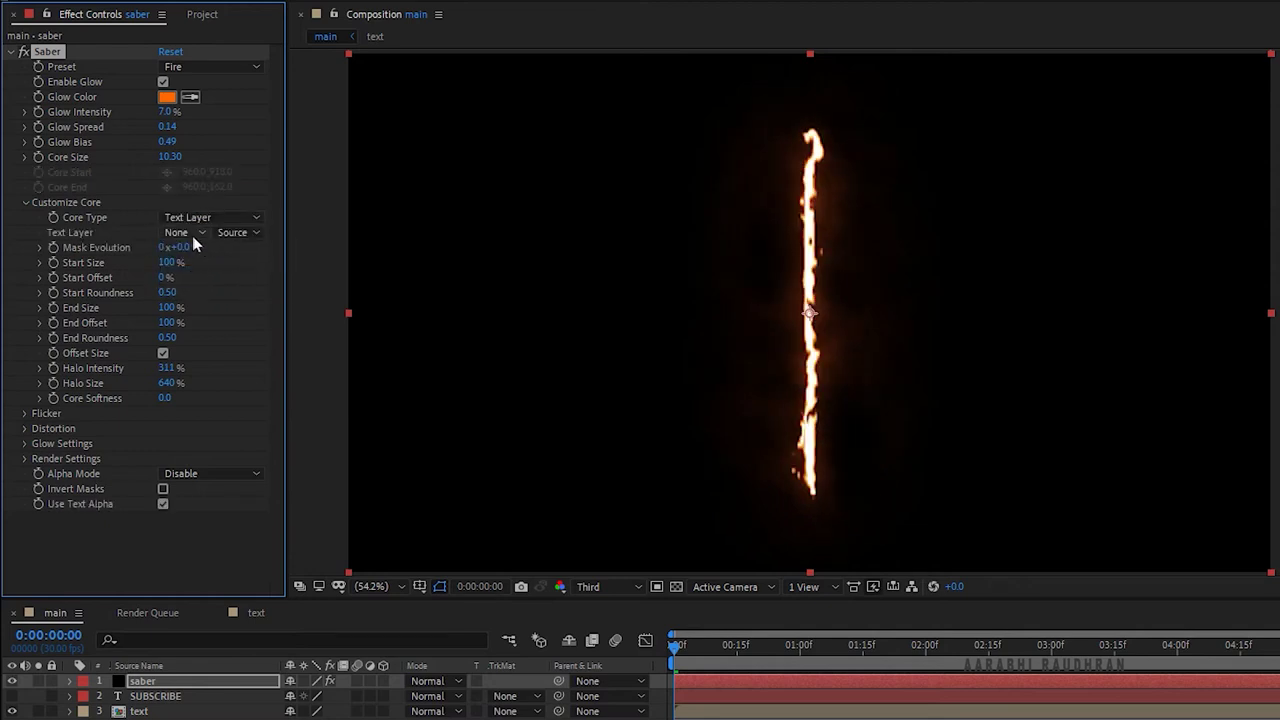
click(190, 234)
click(220, 294)
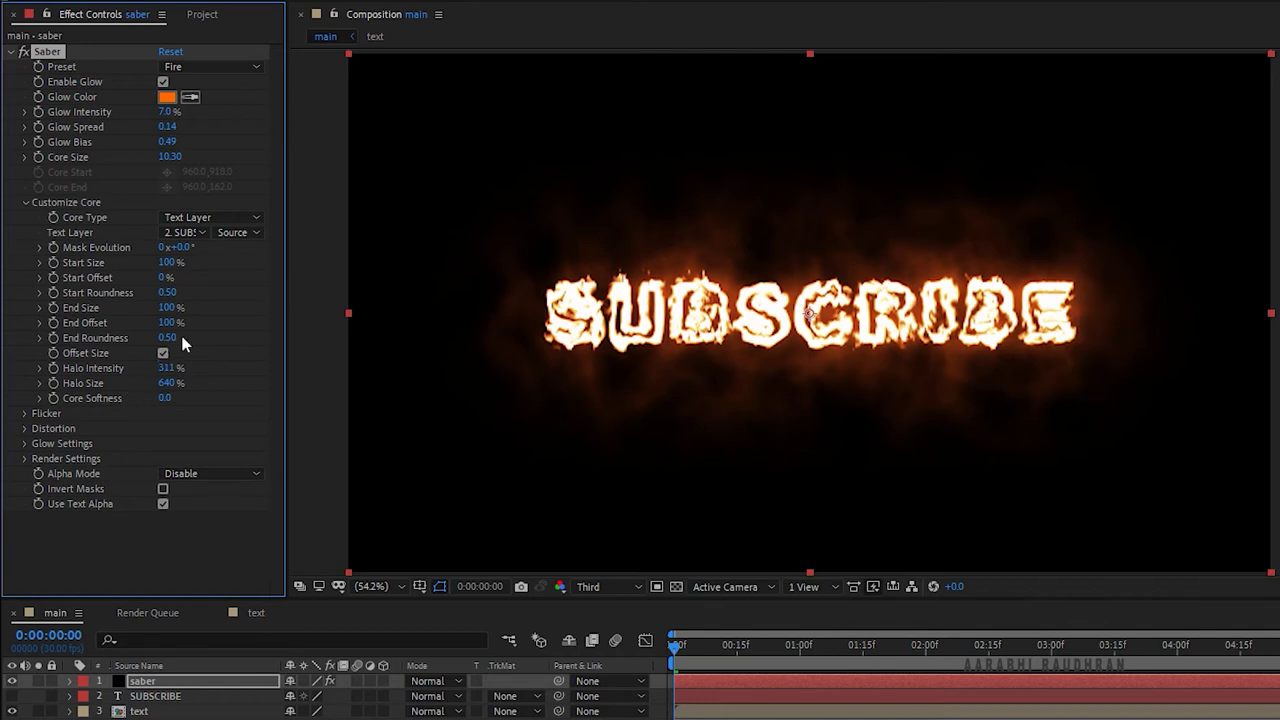
Step: Zero End Offset and Start Size, keyframe them, and set End Offset 80% at frame 6
drag(175, 322, 134, 327)
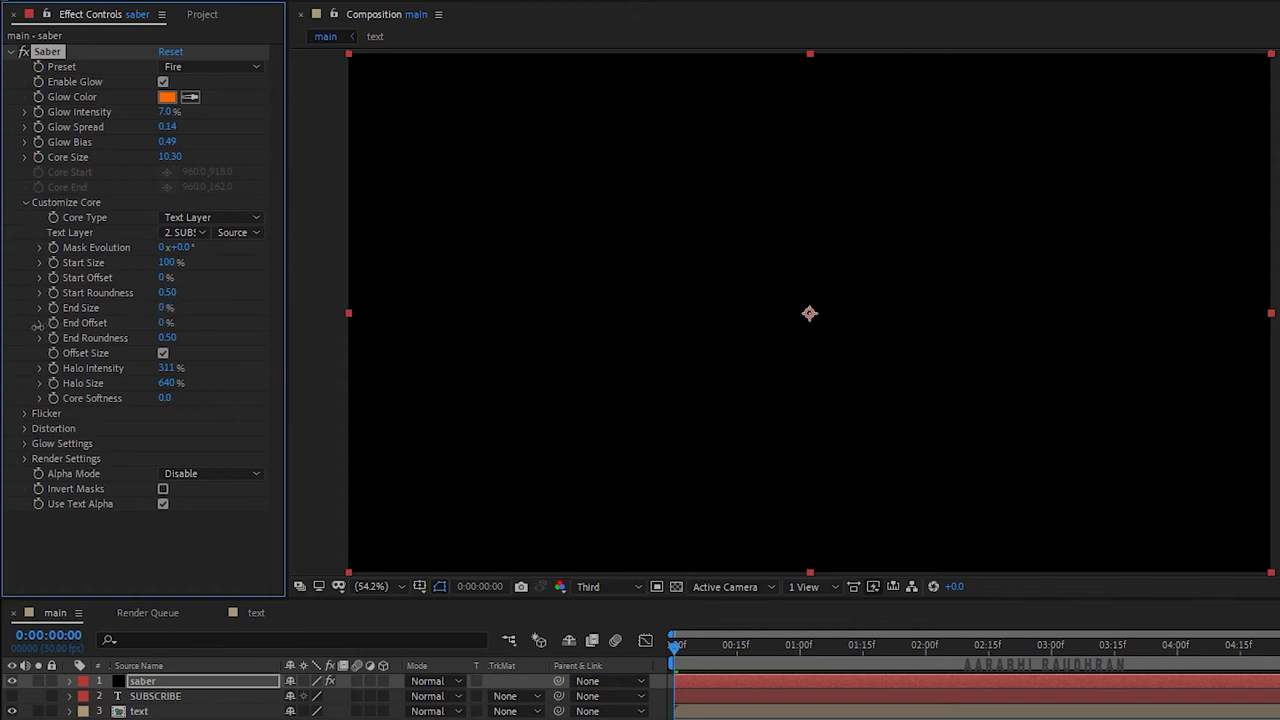
drag(167, 262, 45, 277)
click(53, 322)
click(700, 650)
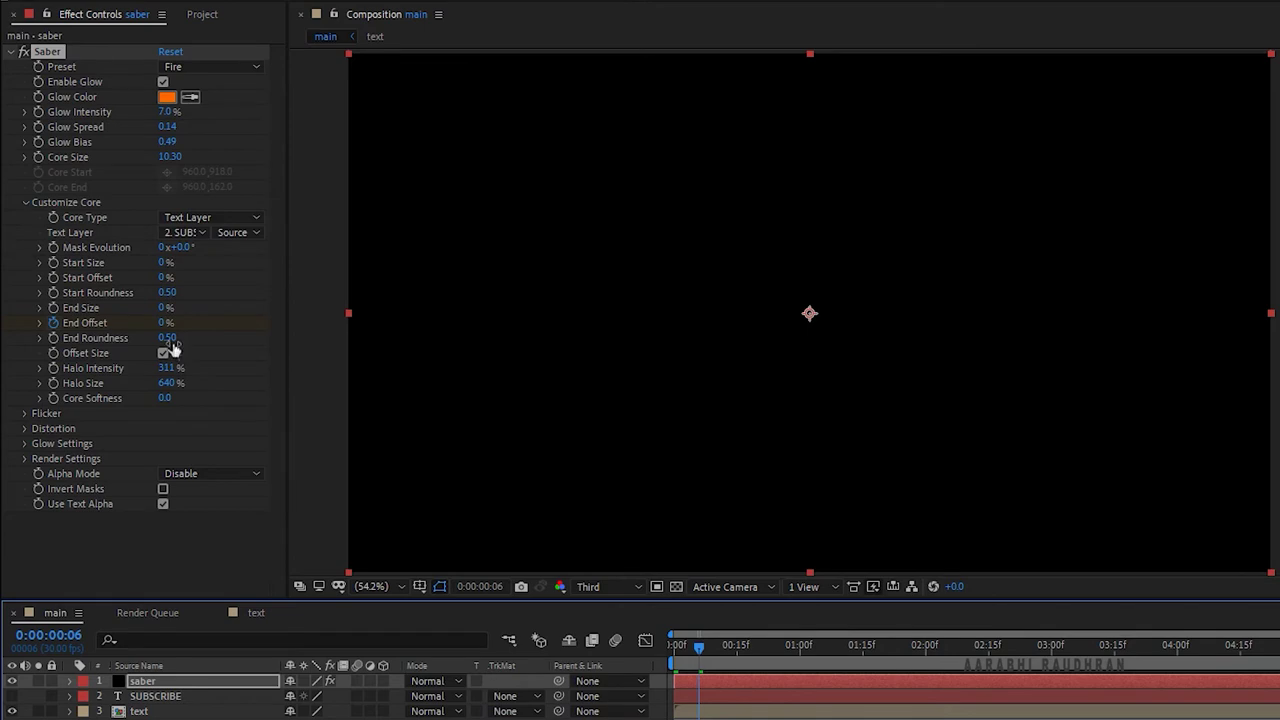
click(165, 323)
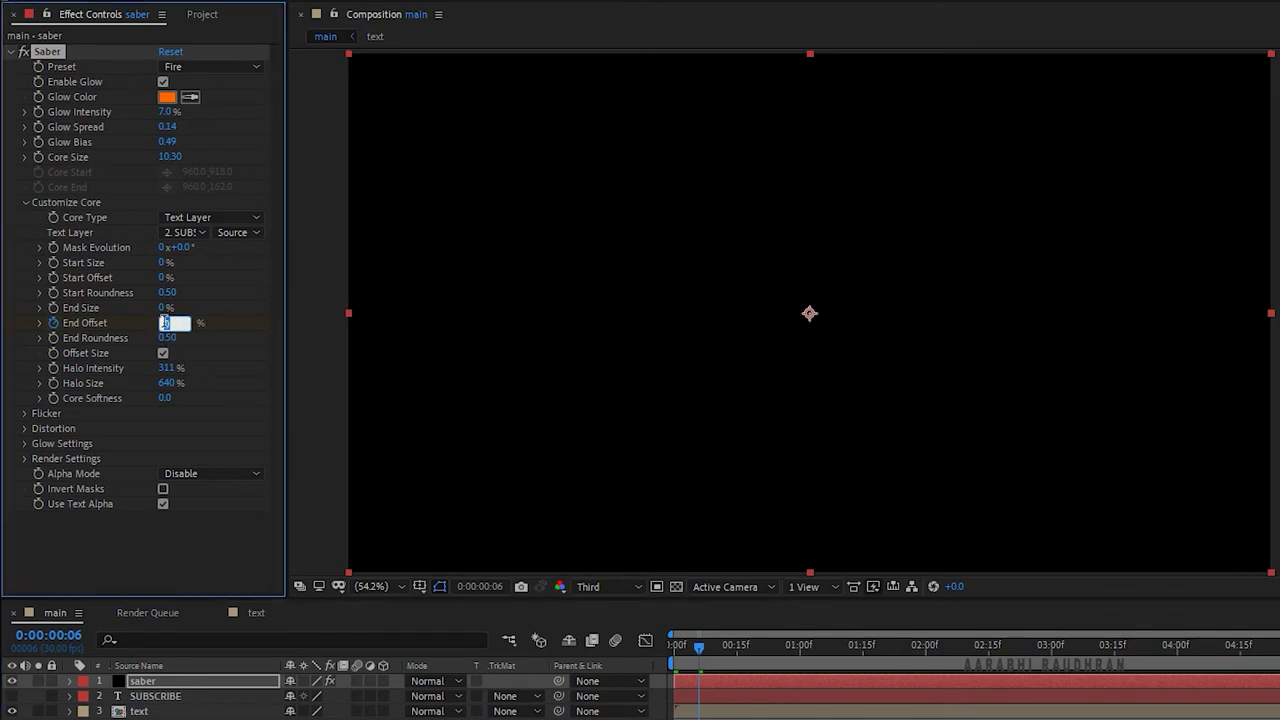
key(Return)
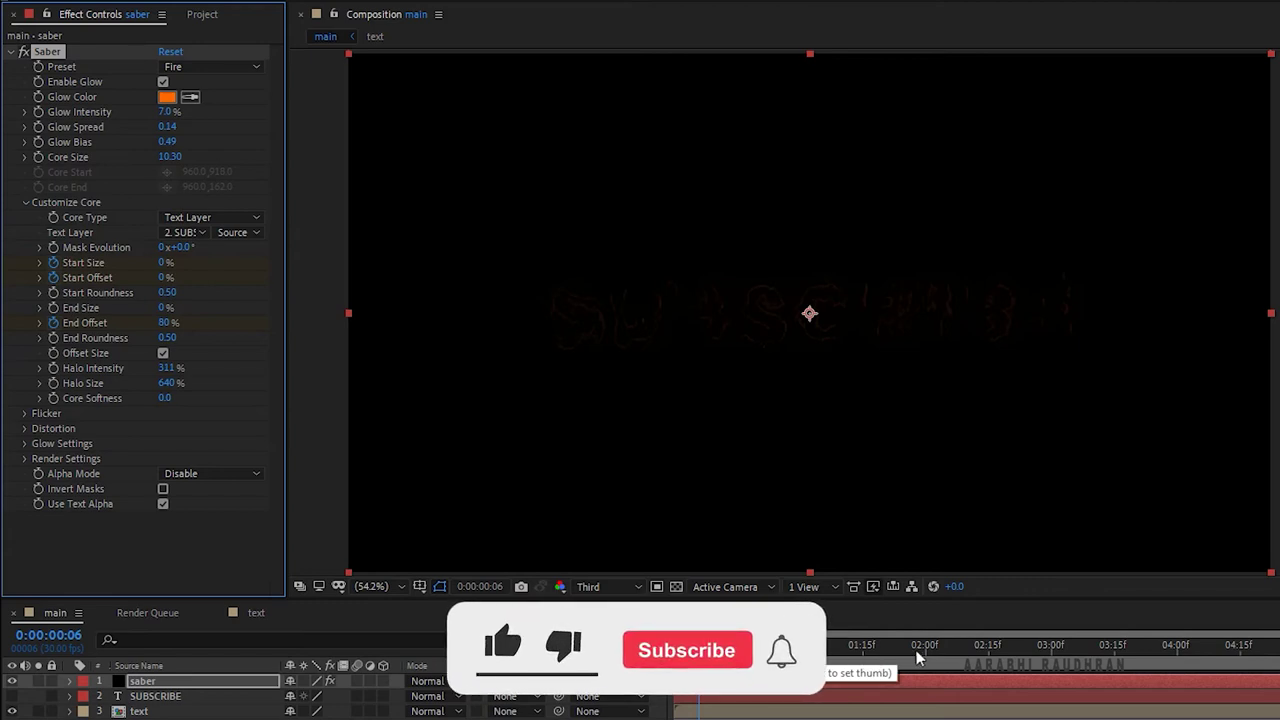
Step: At 2 seconds, set Start Size to 80% and Start Offset to 40%
click(925, 650)
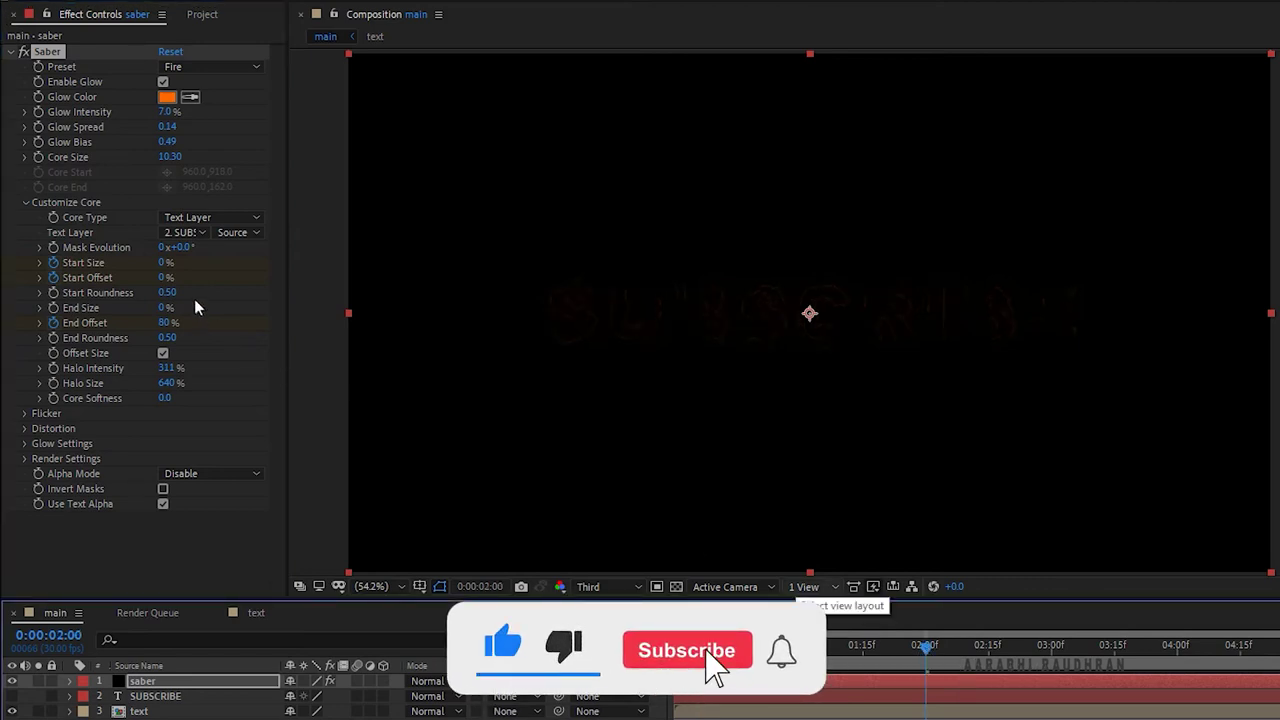
click(165, 263)
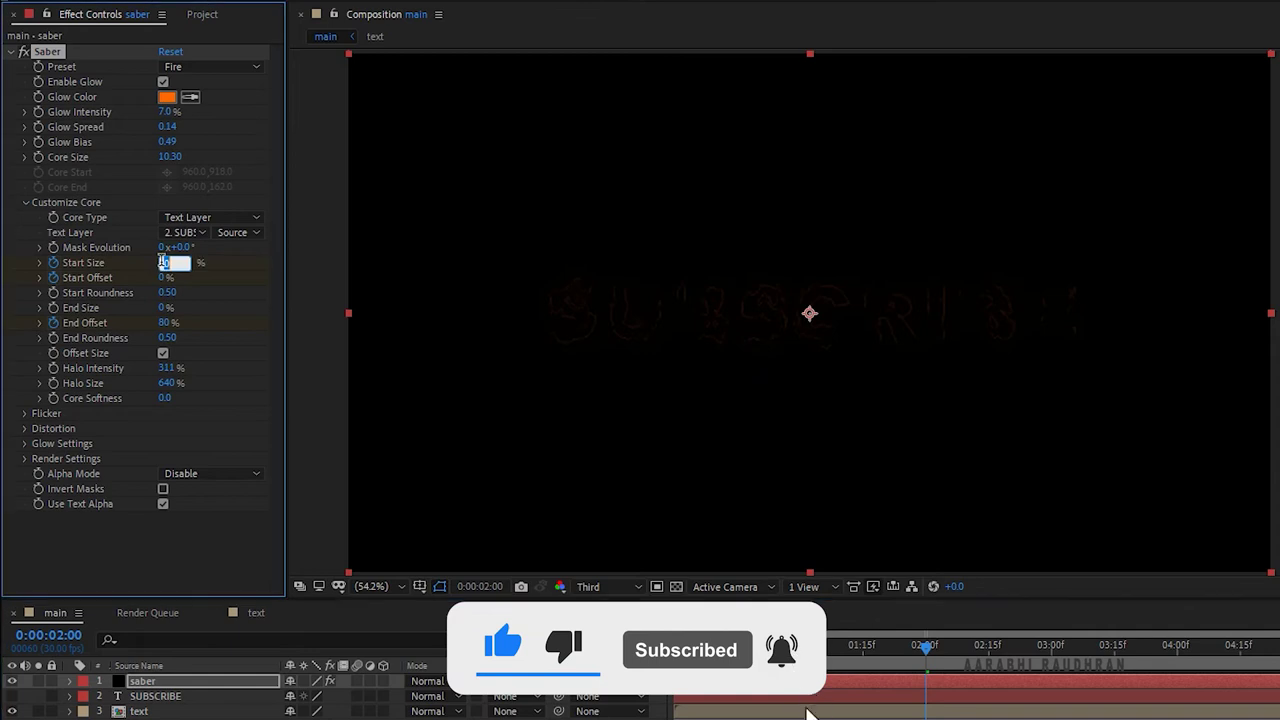
text(400)
key(Tab)
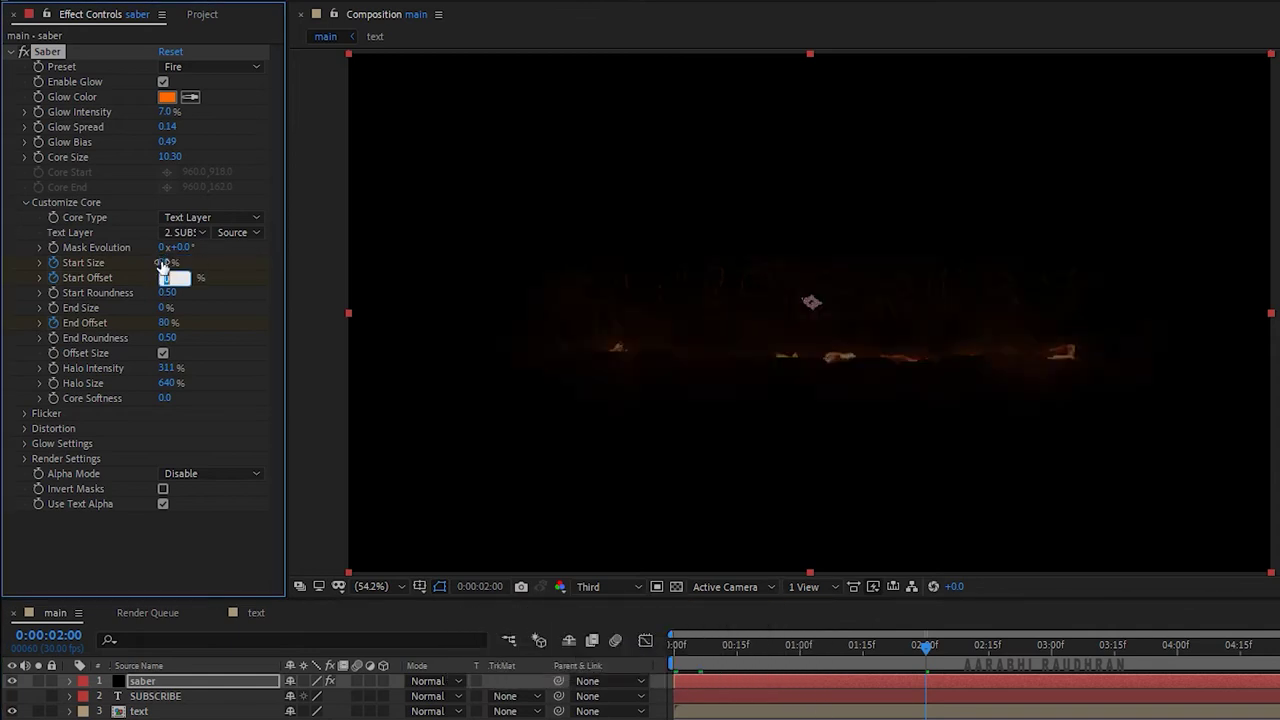
key(Return)
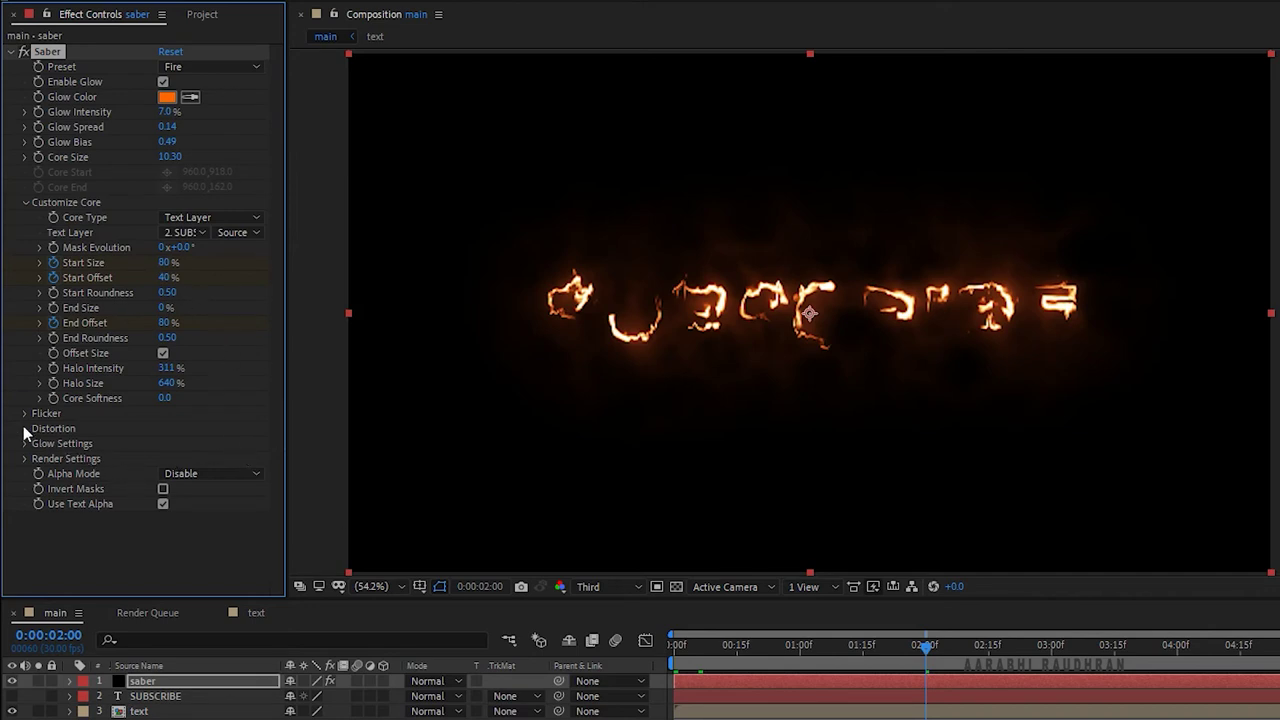
click(21, 456)
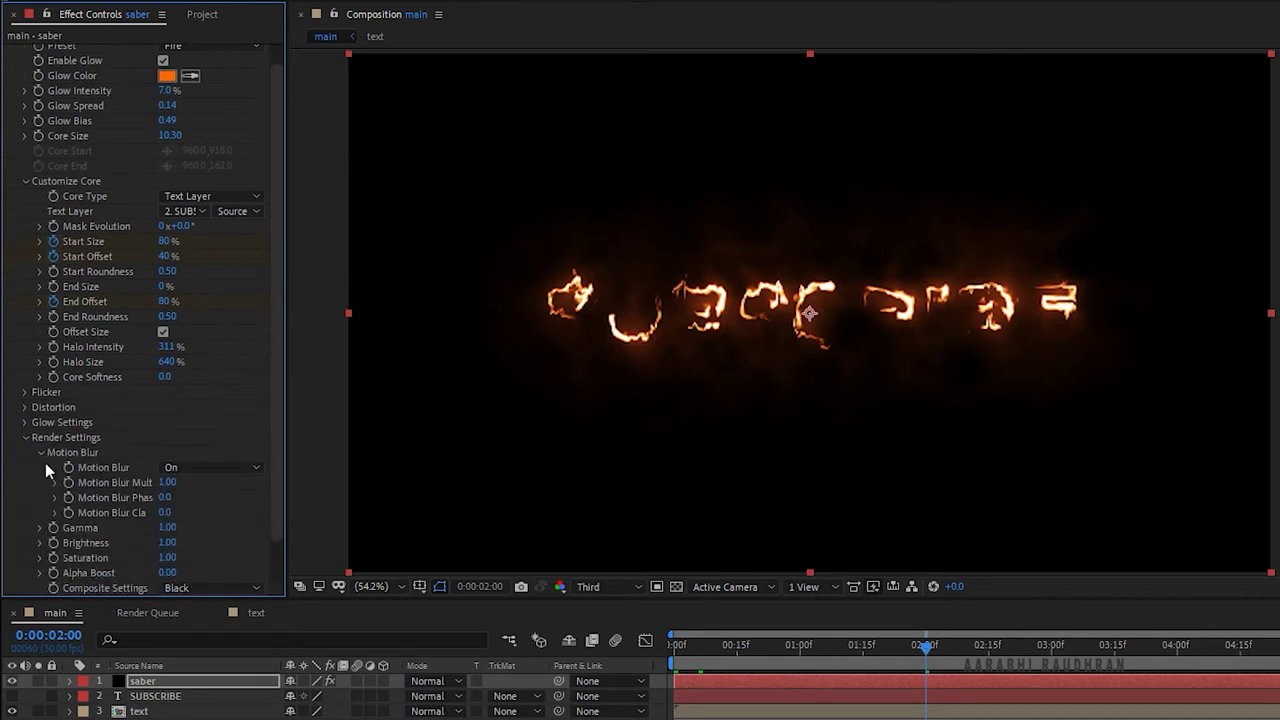
drag(273, 498, 274, 542)
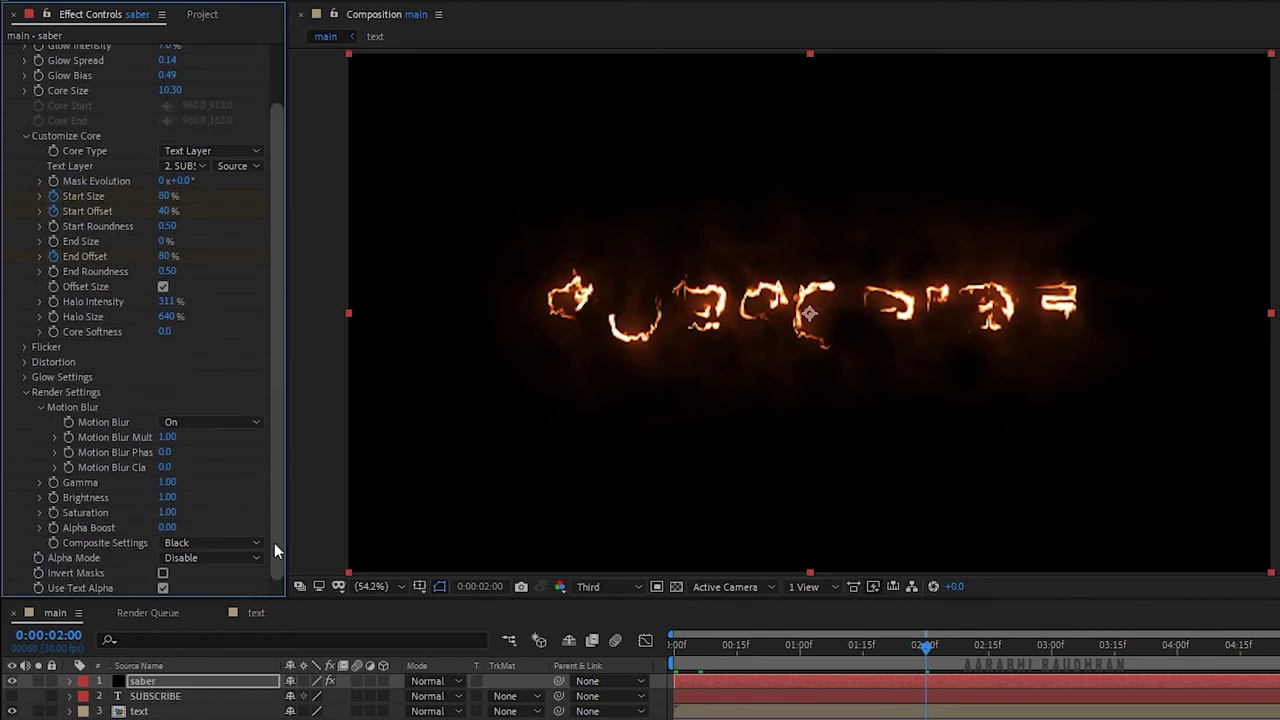
Step: Set Saber's composite setting to Transparent and the saber layer's blend mode to Hard Light
click(221, 547)
click(217, 556)
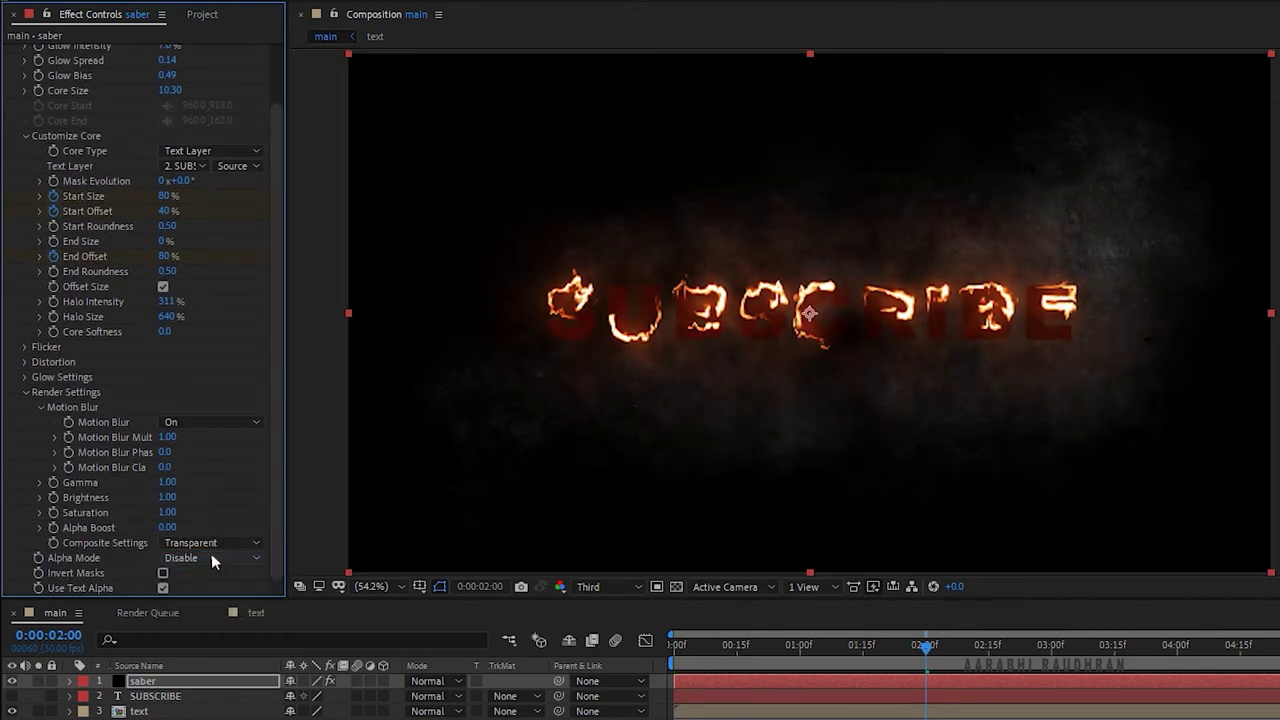
click(436, 681)
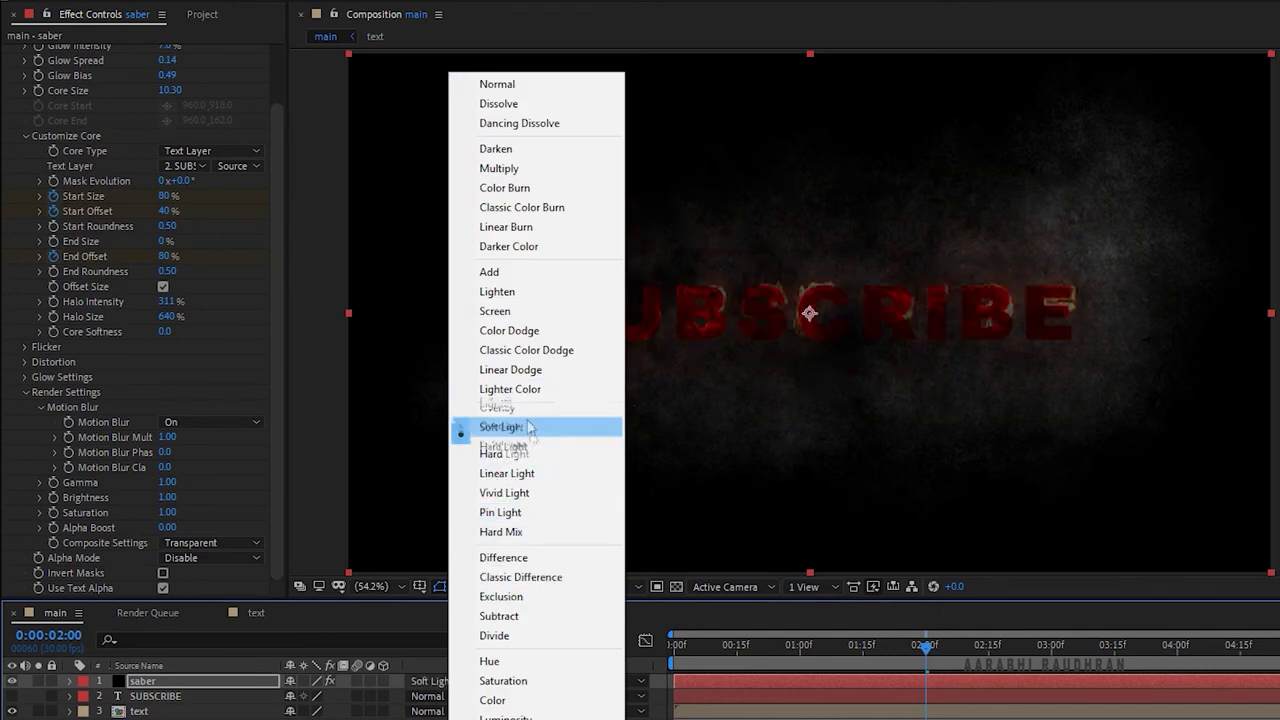
click(527, 455)
Step: Preview the burn-on animation from the first frame
key(Home)
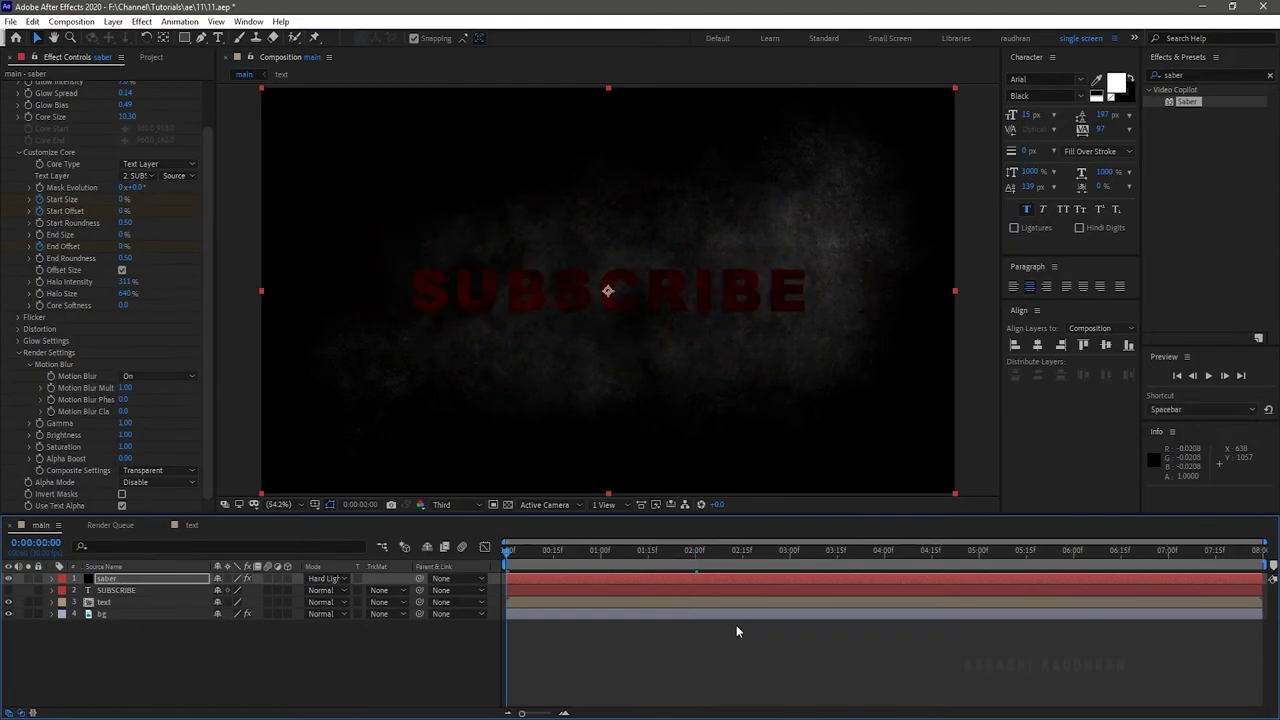
key(space)
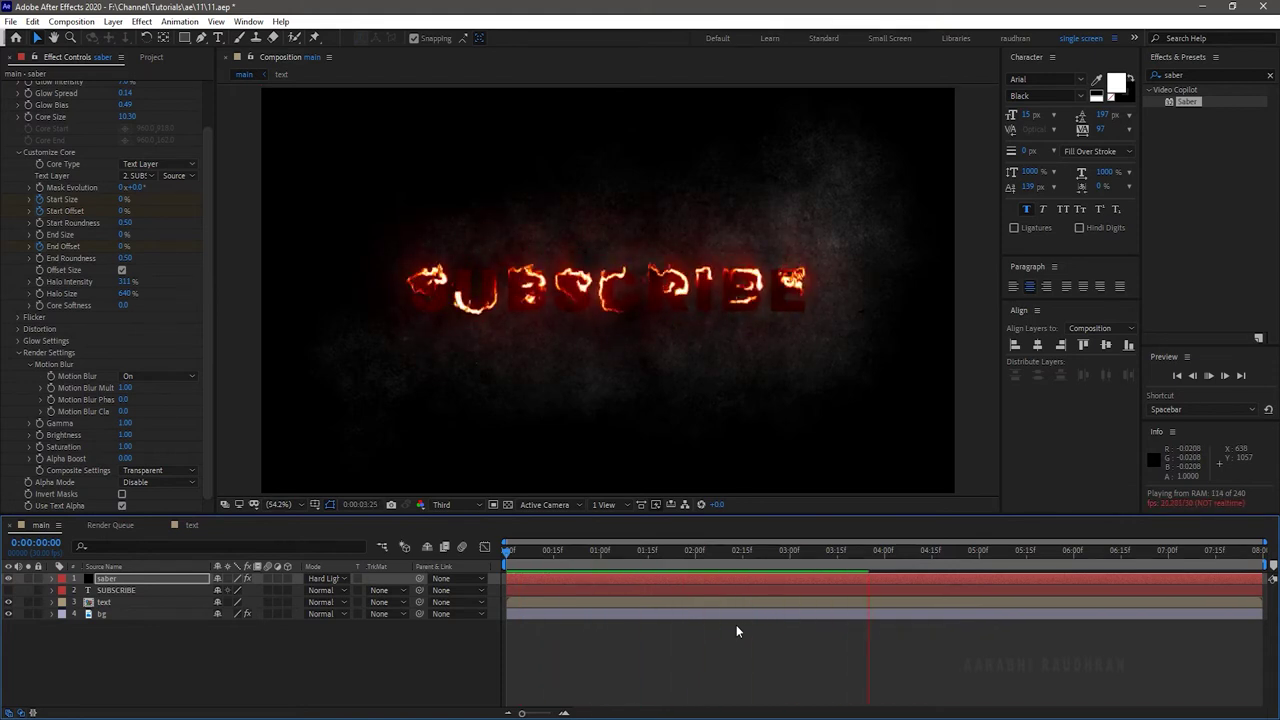
key(space)
Step: Apply Tint to the bg layer, mapping white to dark grey 4C4C4C
click(1187, 74)
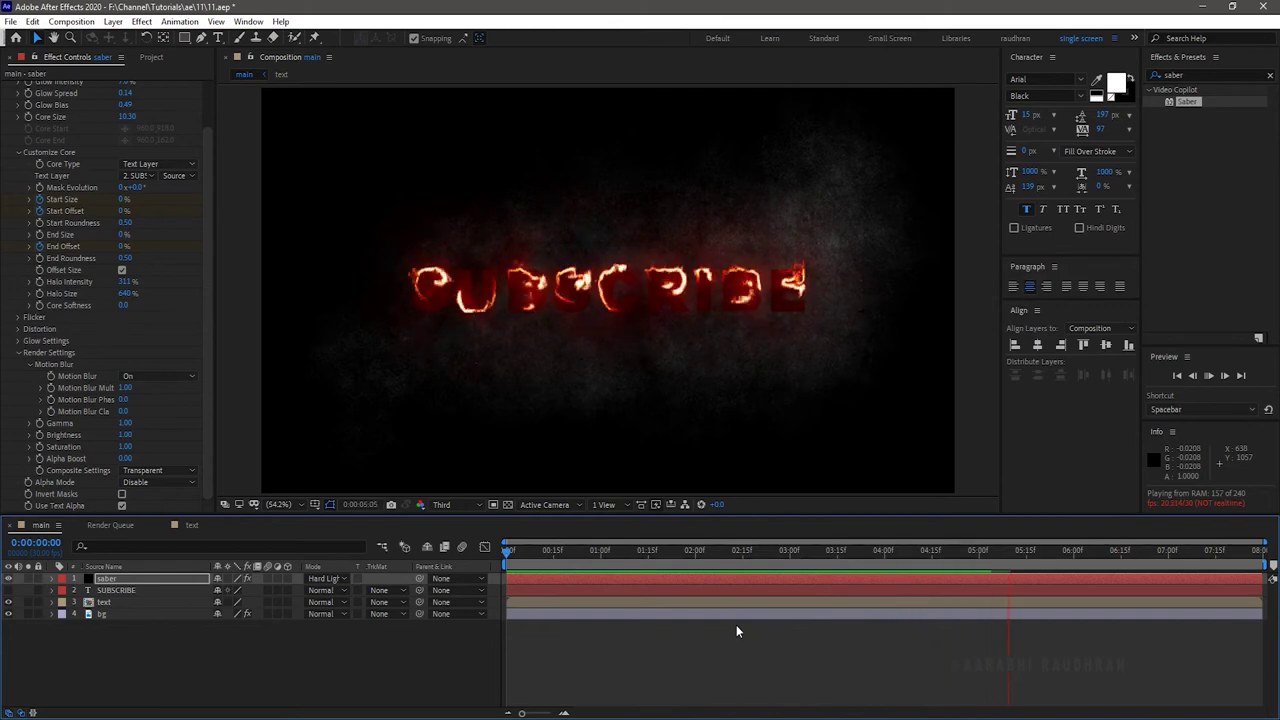
text(tint)
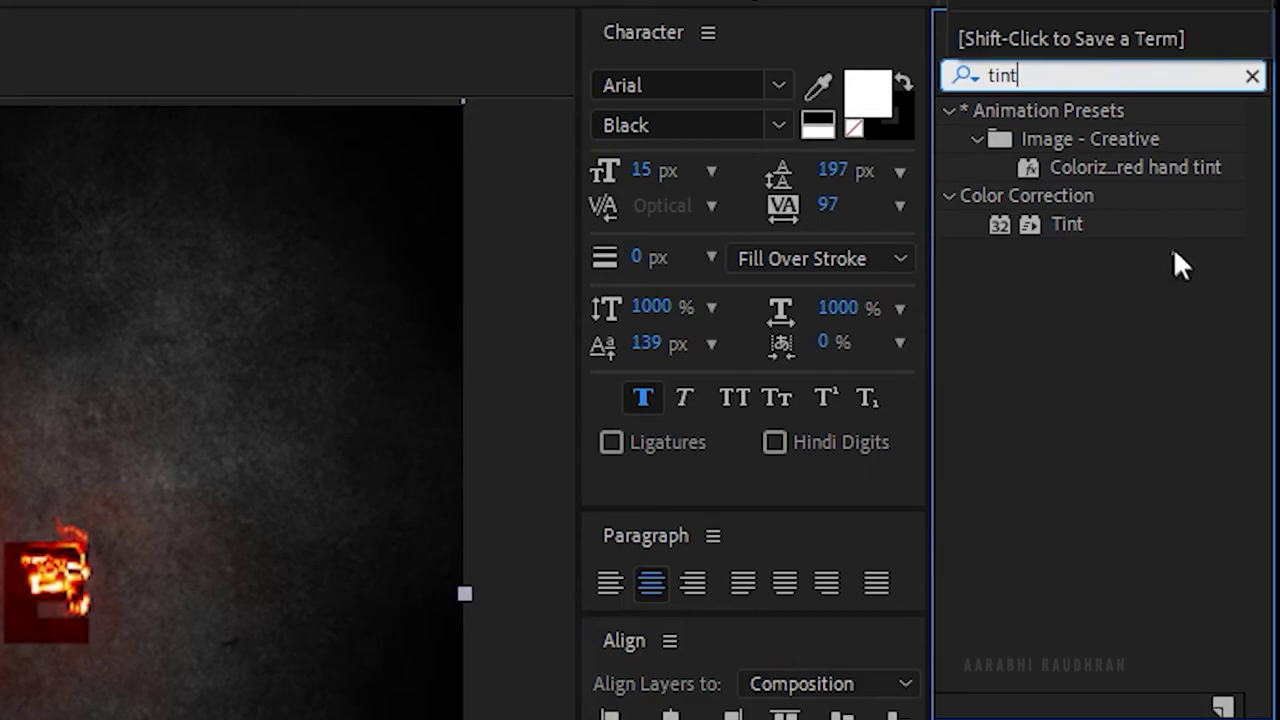
double_click(1058, 223)
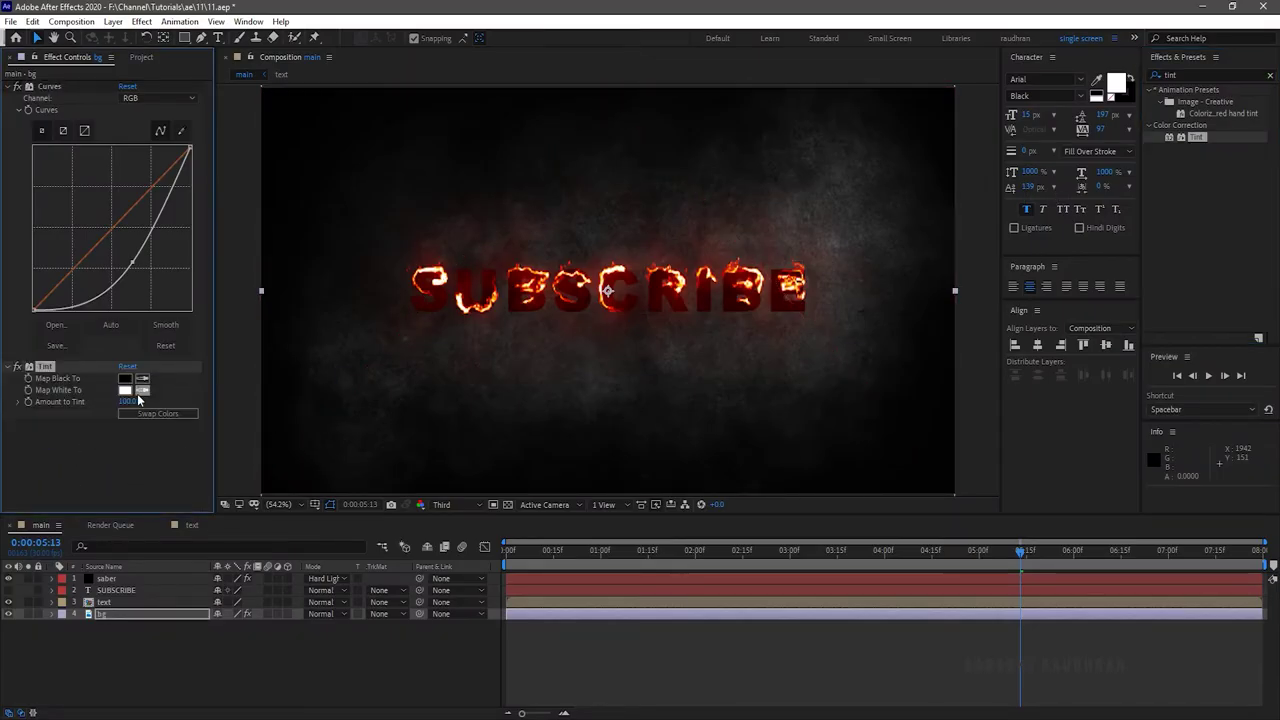
click(125, 391)
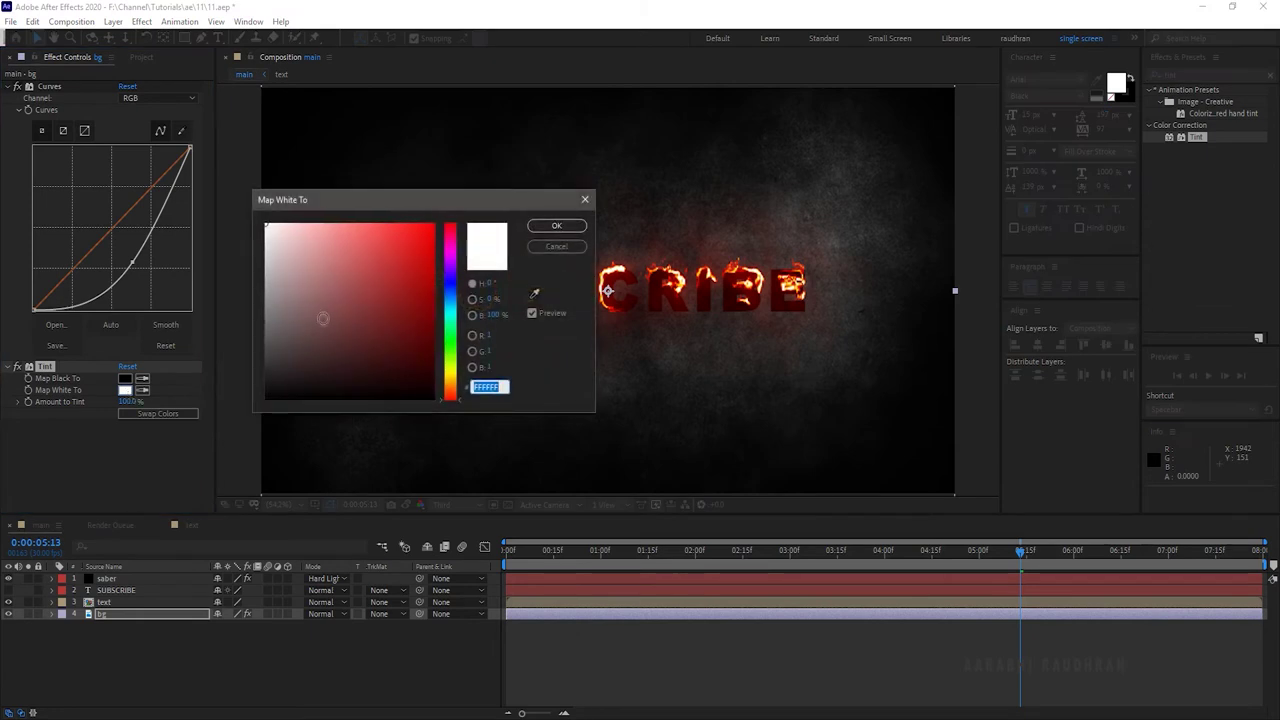
drag(306, 314, 209, 338)
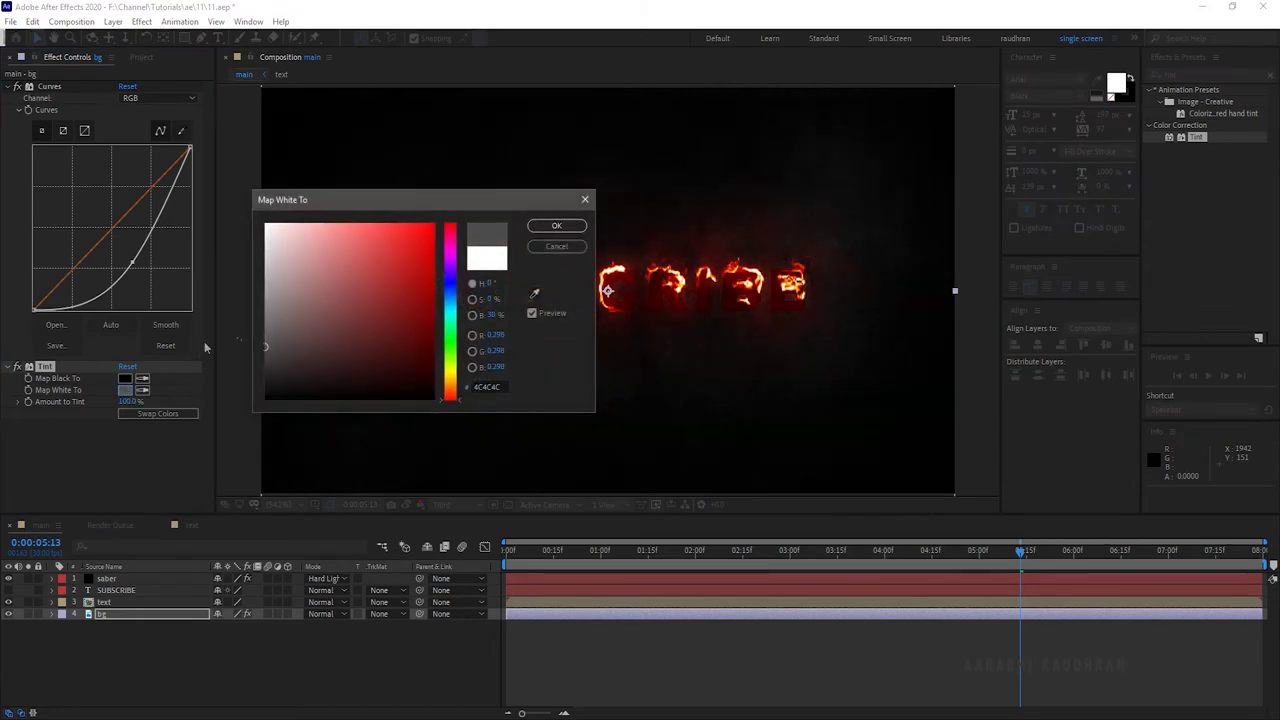
click(553, 226)
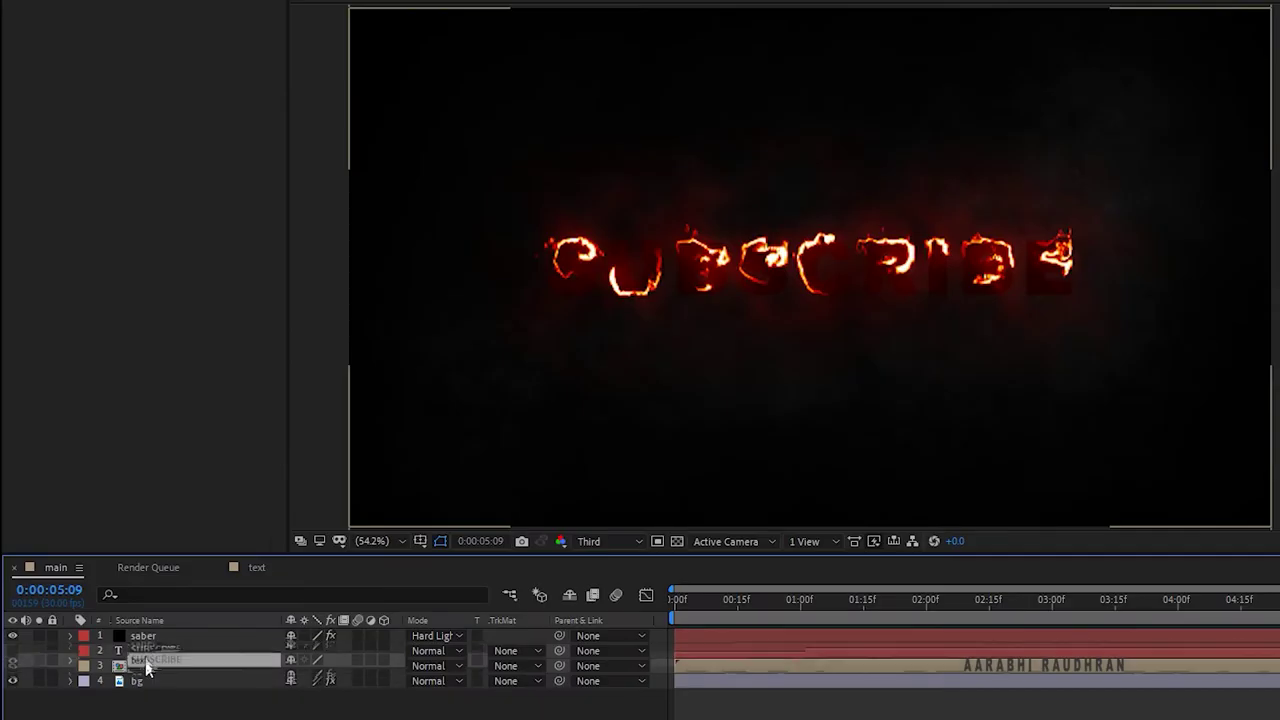
click(100, 602)
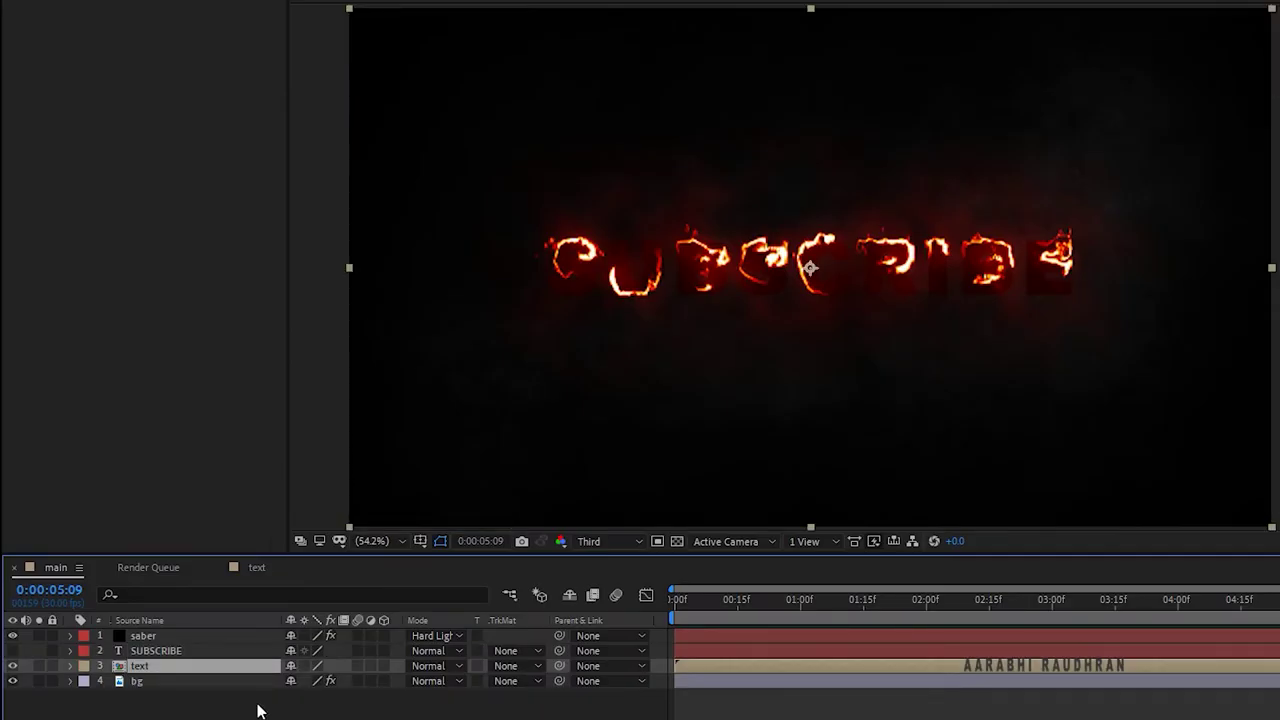
Step: Duplicate the text layer, move it above the saber, and blend it in Soft Light
key(ctrl+d)
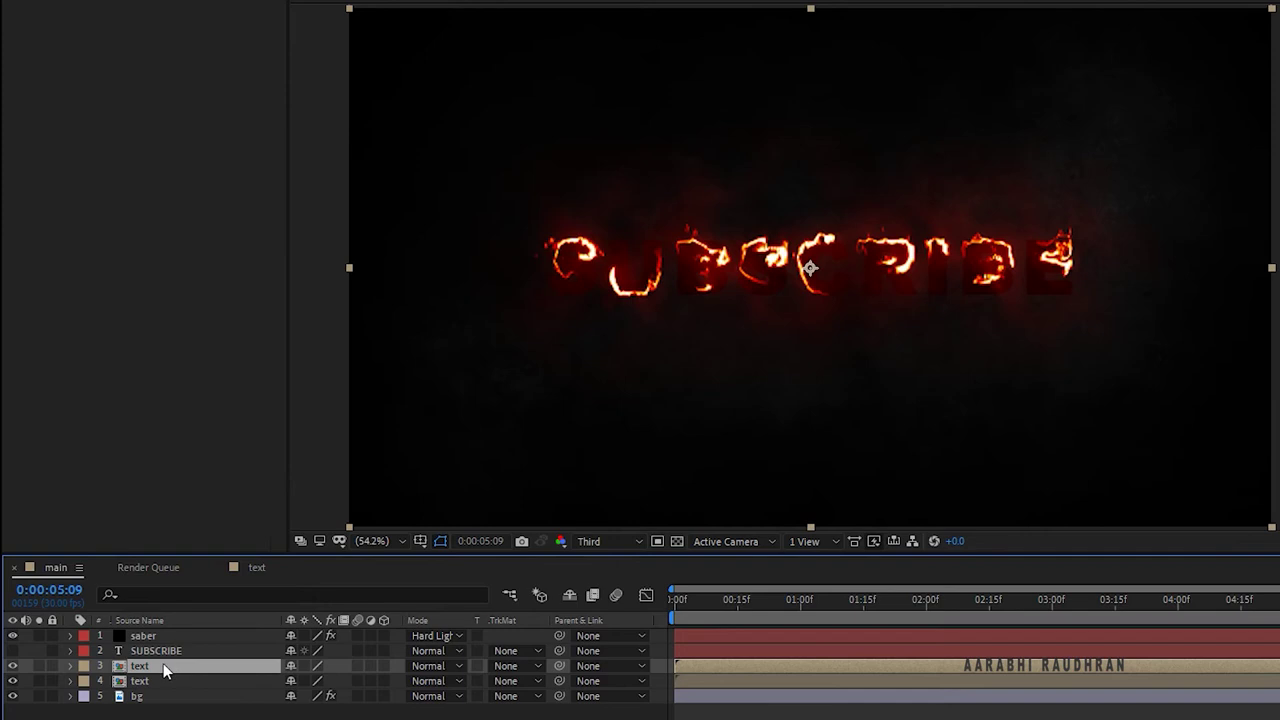
drag(163, 663, 168, 638)
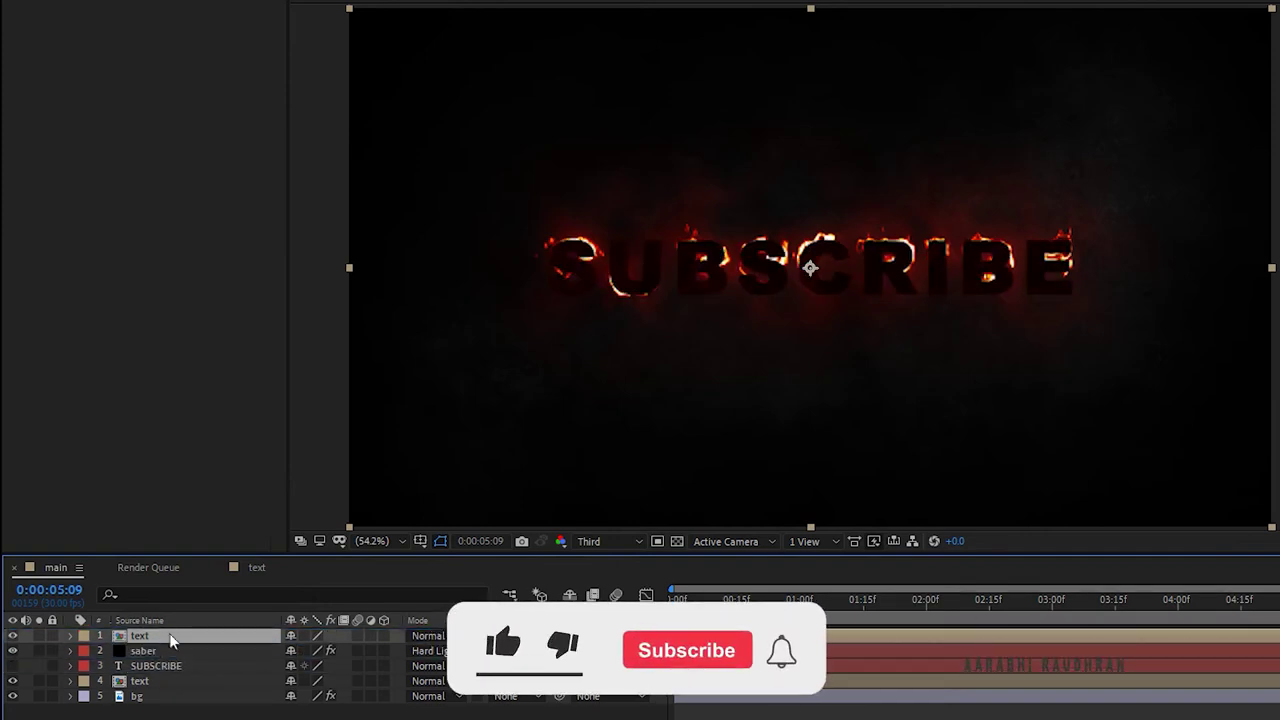
click(428, 636)
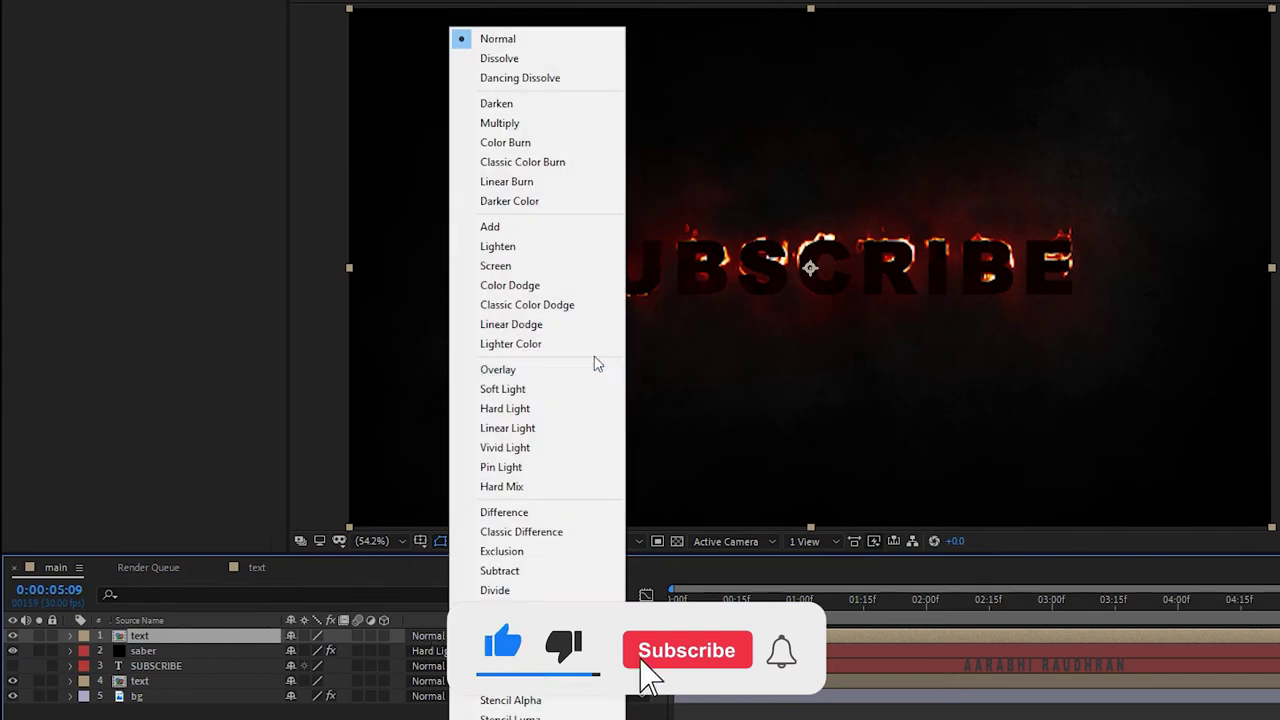
click(560, 388)
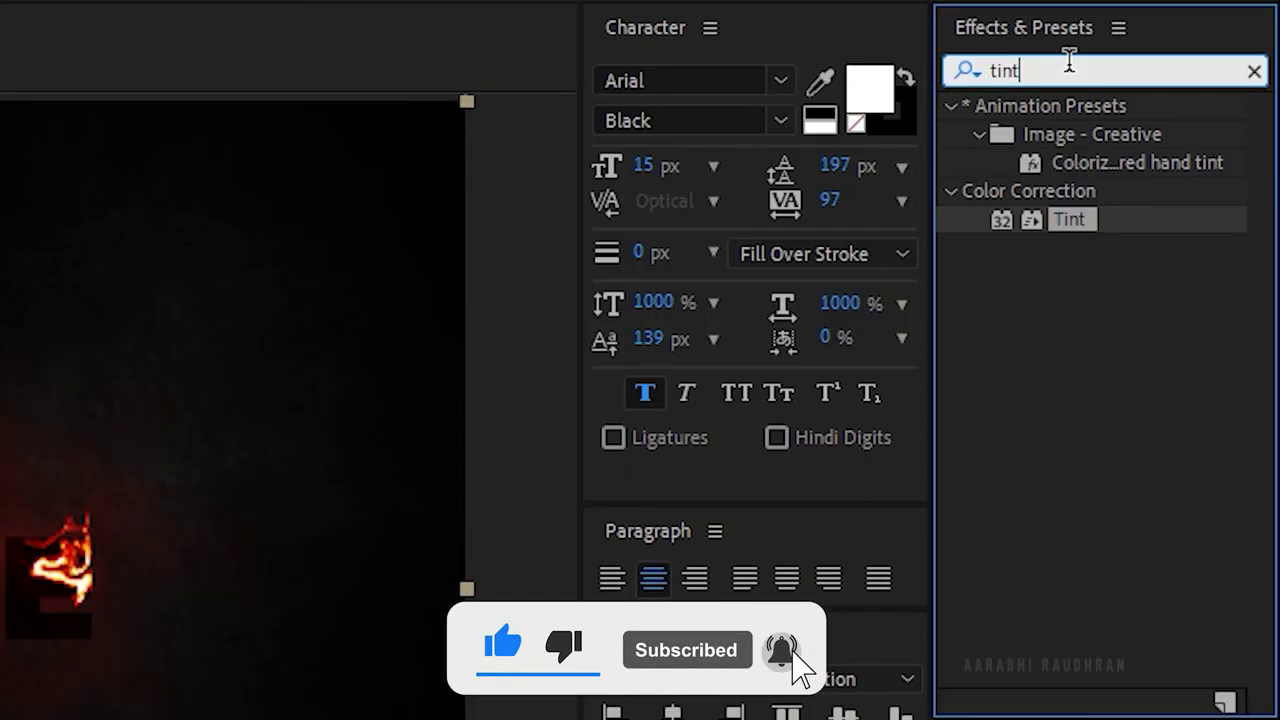
Step: Apply the Bevel Alpha effect to the top text layer
double_click(1069, 62)
text(beve)
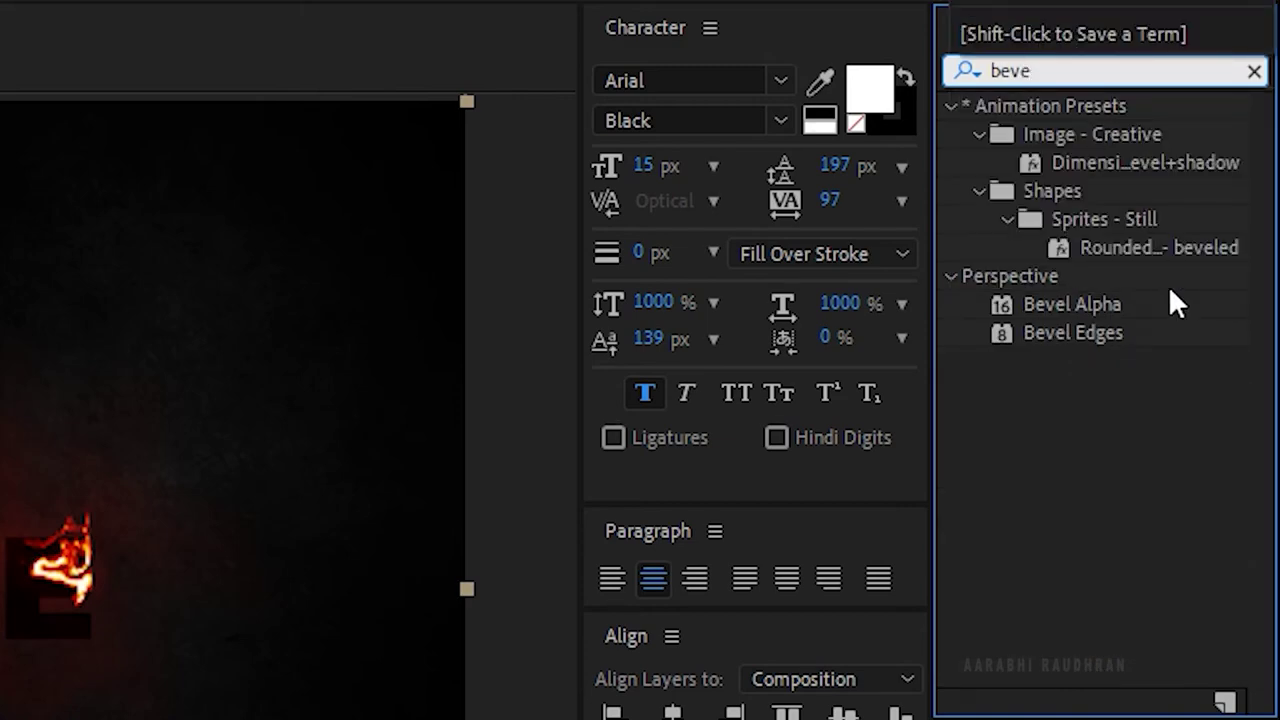
drag(1167, 300, 220, 371)
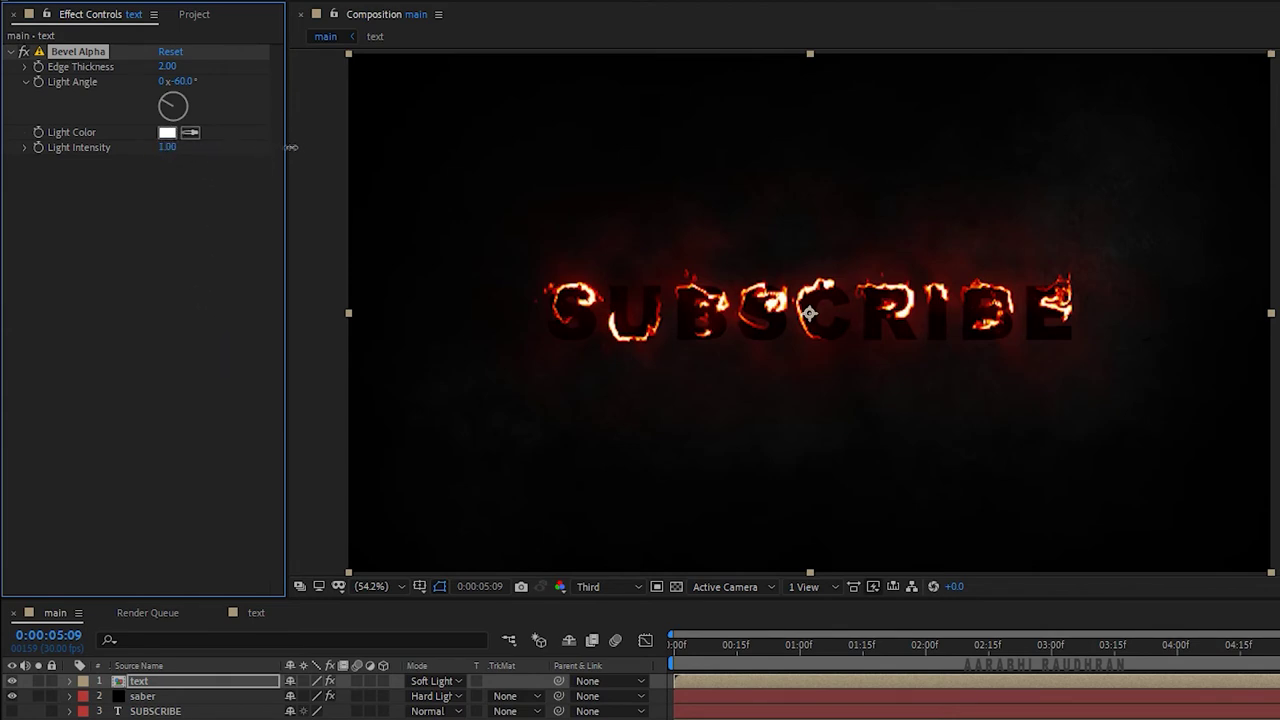
Step: Set the Bevel Alpha Edge Thickness to 5.00
click(166, 66)
text(5)
key(Return)
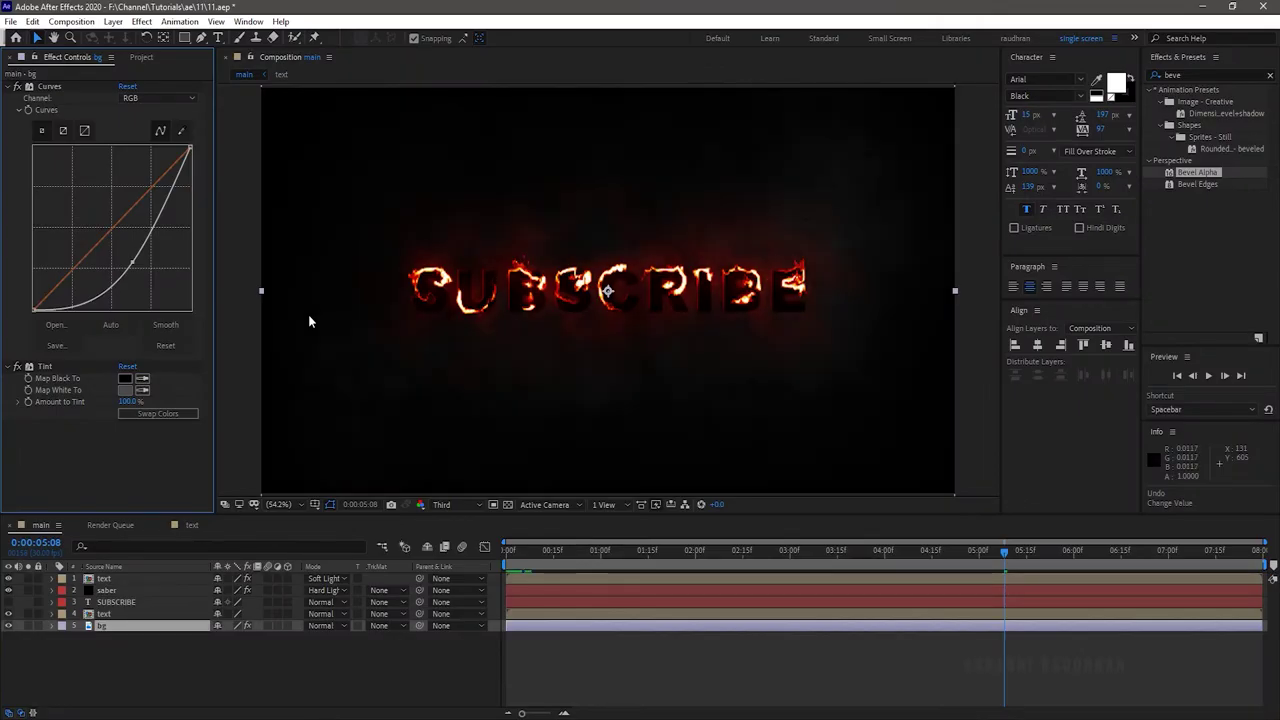
Step: Tint the bg layer with Map White To dark red 290606 at about 79% amount
click(126, 390)
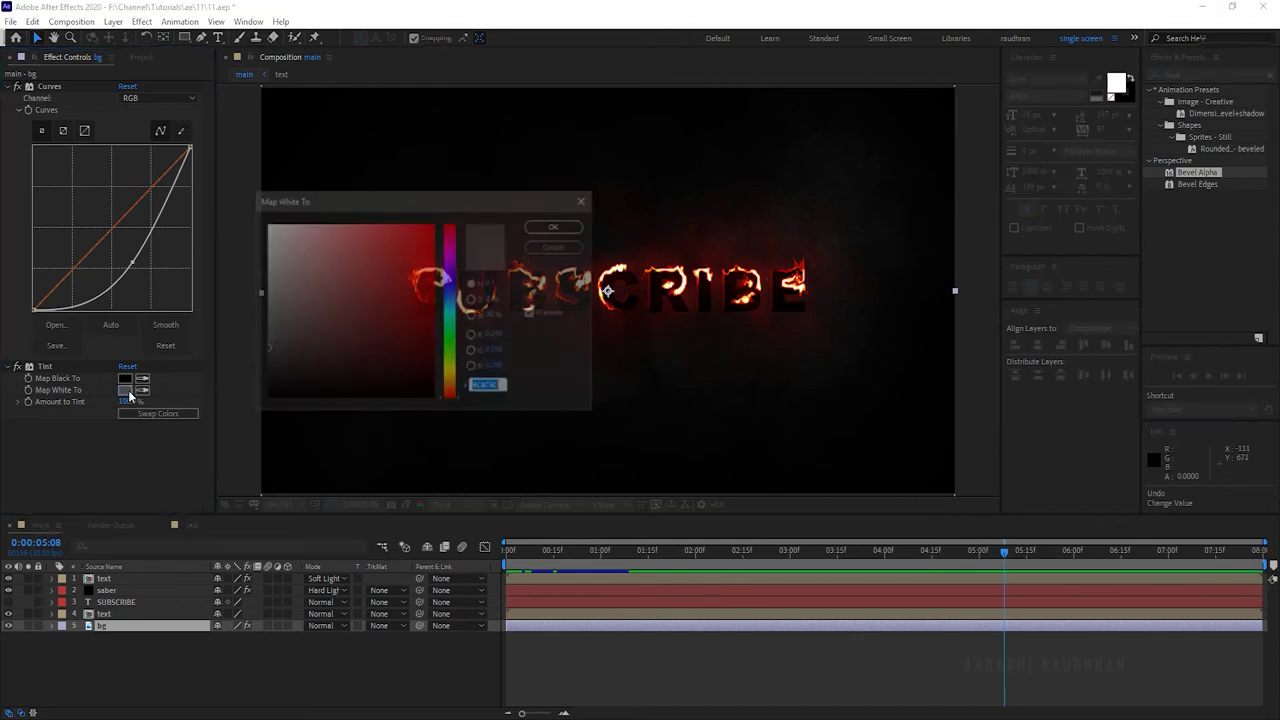
mouse_move(404, 296)
mouse_down()
mouse_move(422, 300)
mouse_move(410, 371)
mouse_up()
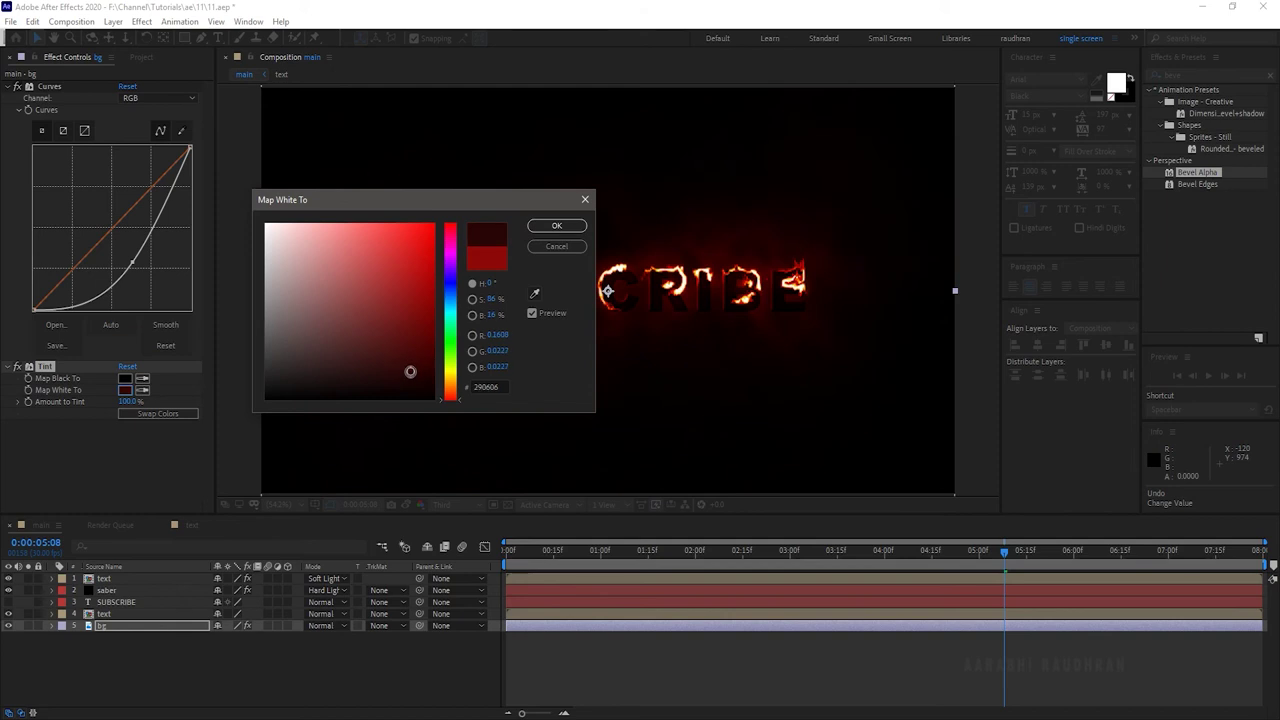
click(557, 225)
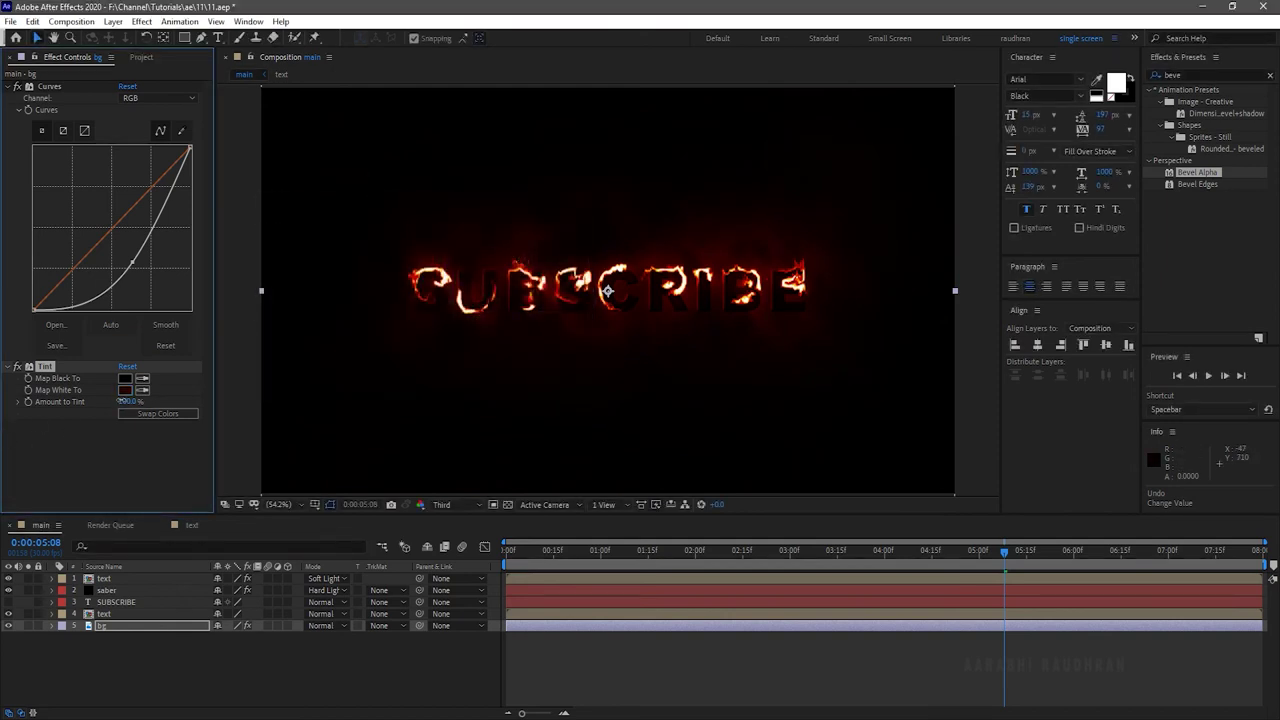
drag(122, 400, 104, 400)
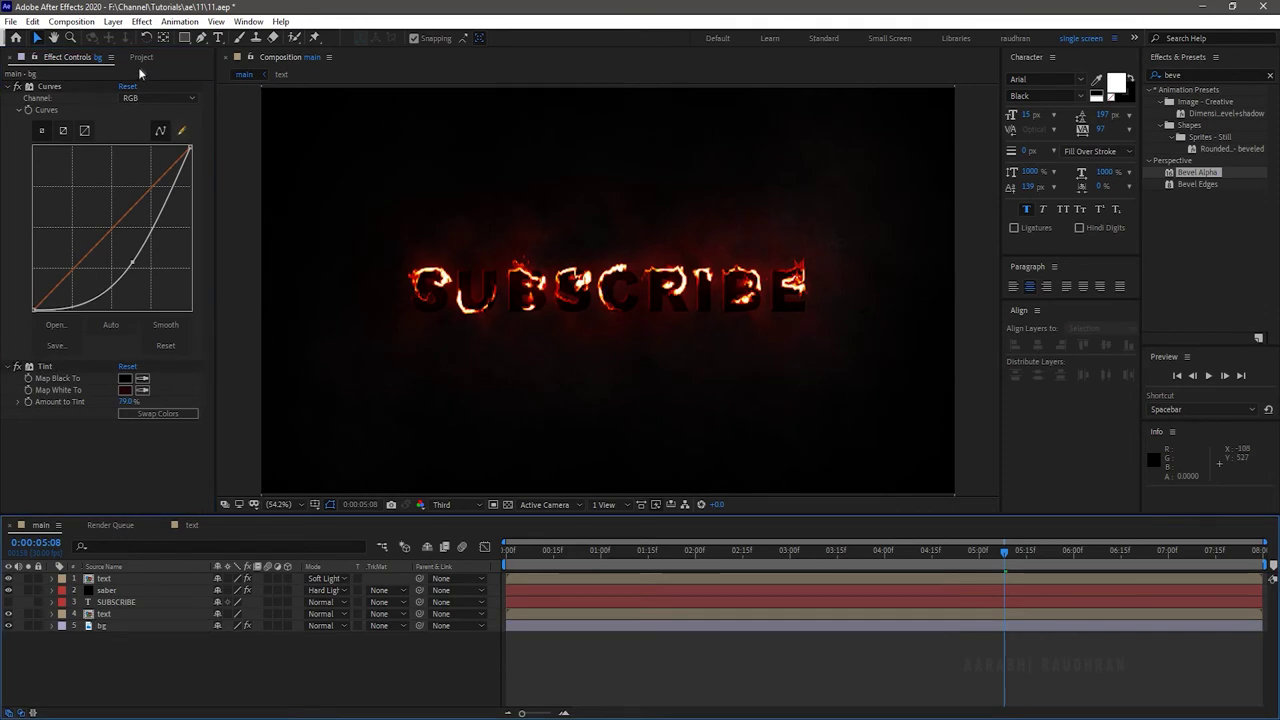
click(141, 57)
Step: Add Particles.mov to the top of the composition in Add blend mode
drag(74, 248, 134, 579)
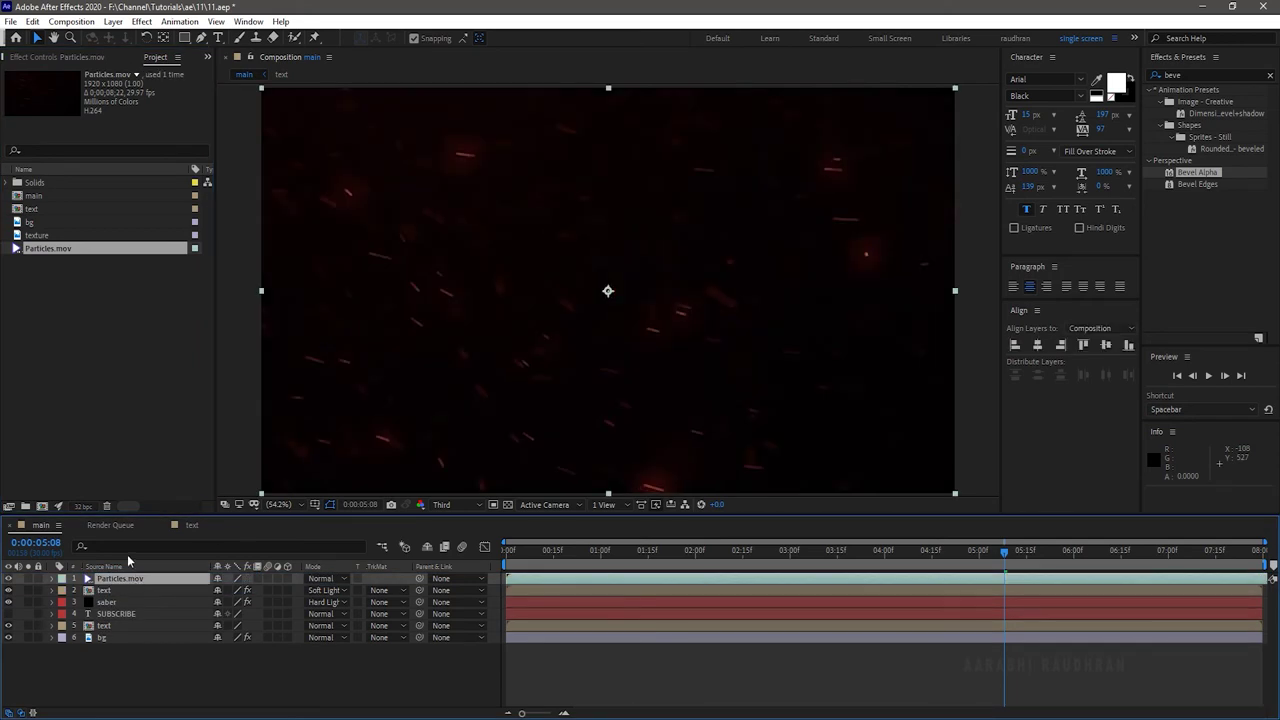
click(333, 581)
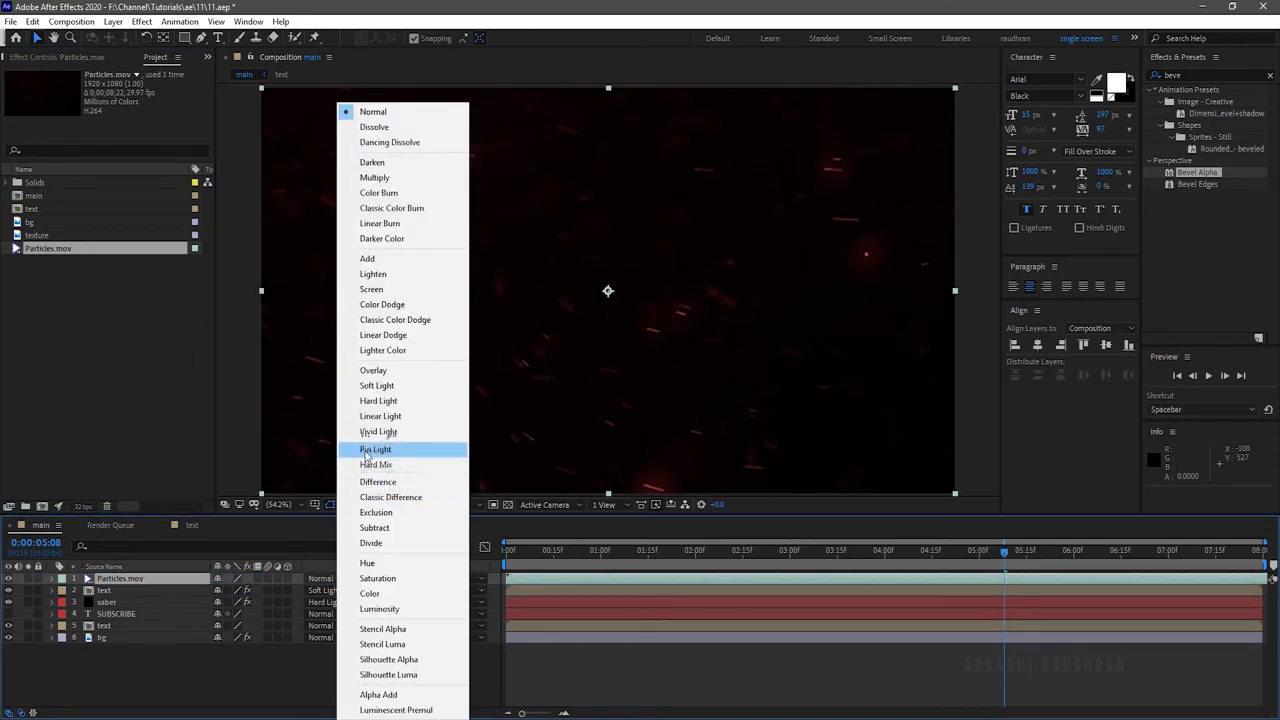
click(367, 258)
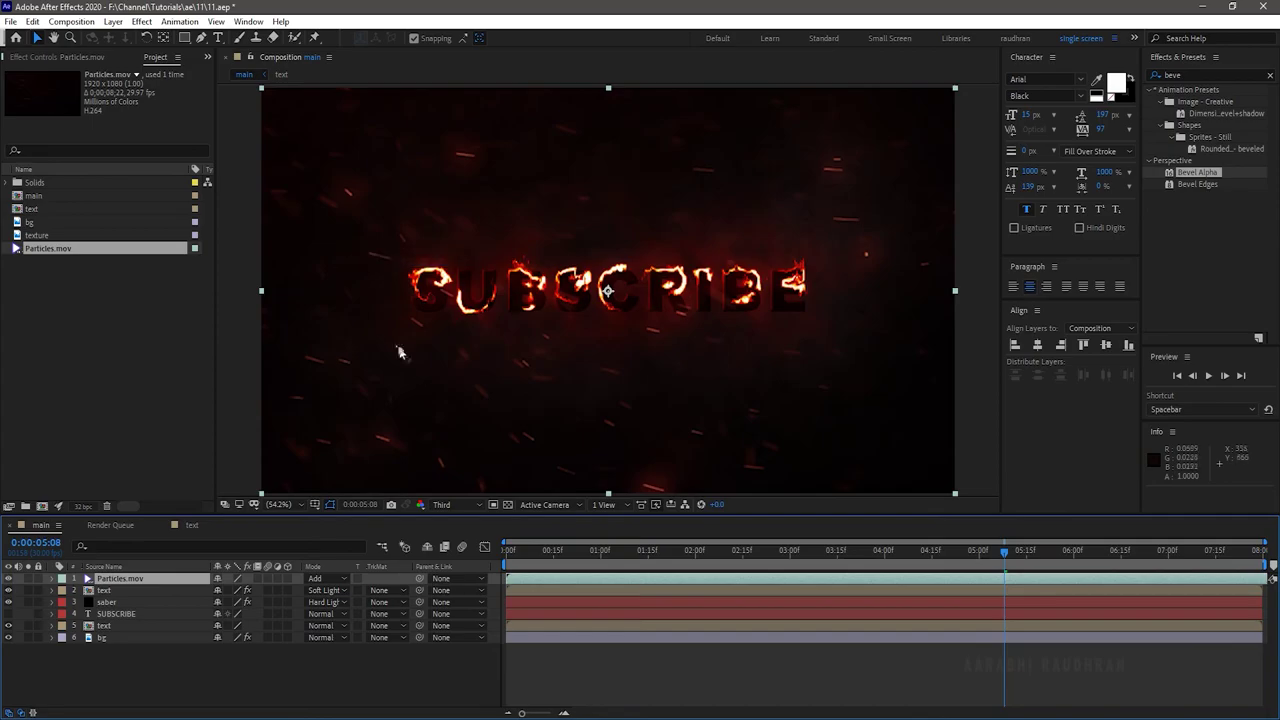
Step: Apply Curves to Particles.mov to darken it and boost red, then preview
double_click(1204, 71)
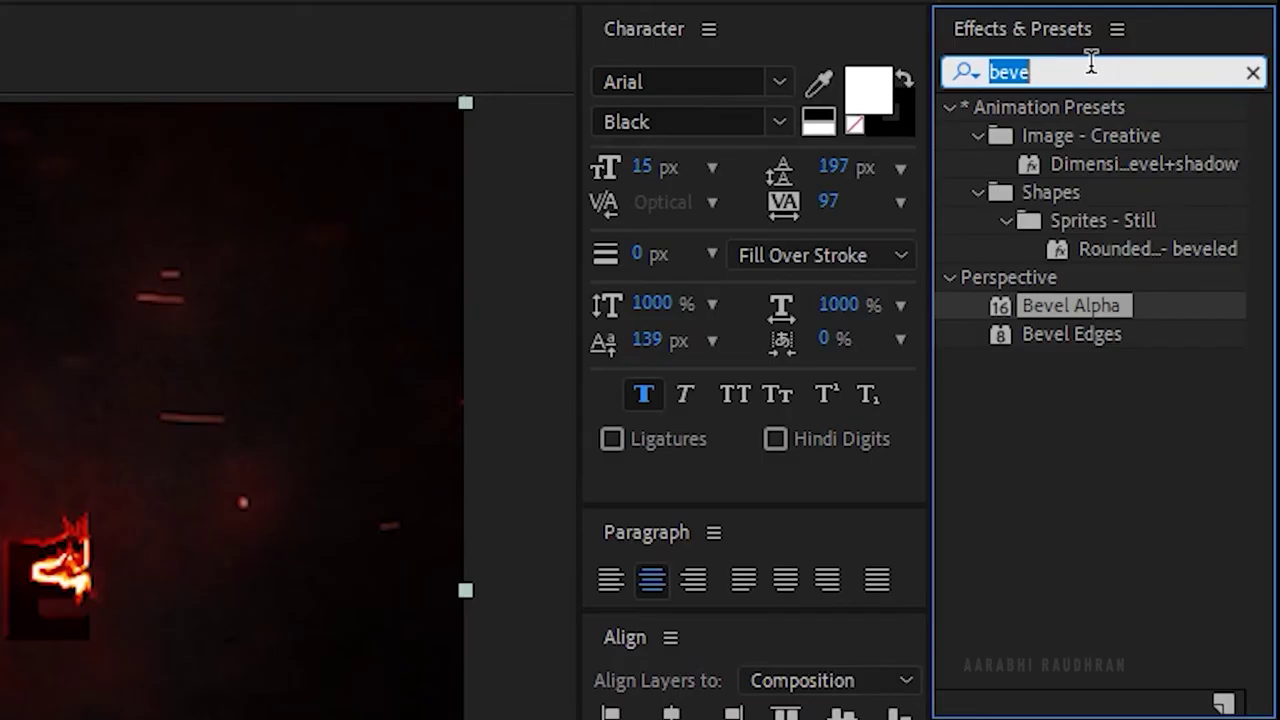
text(cur)
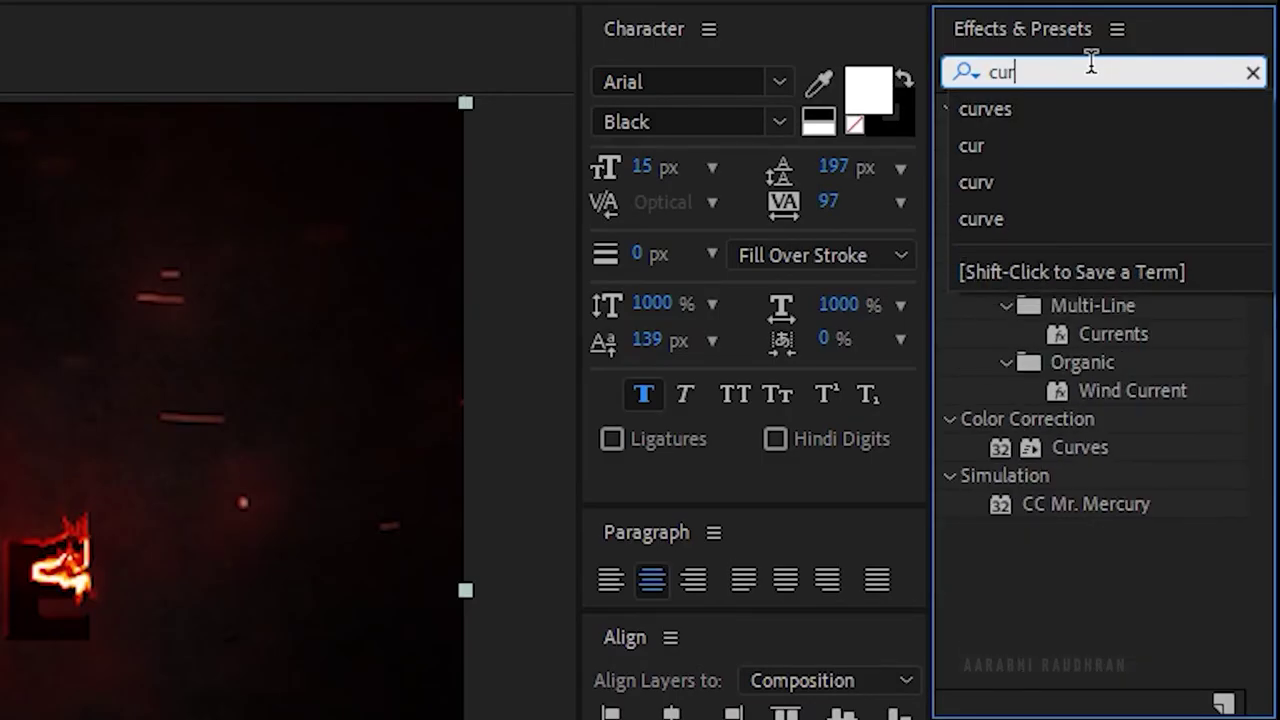
drag(1099, 449, 143, 582)
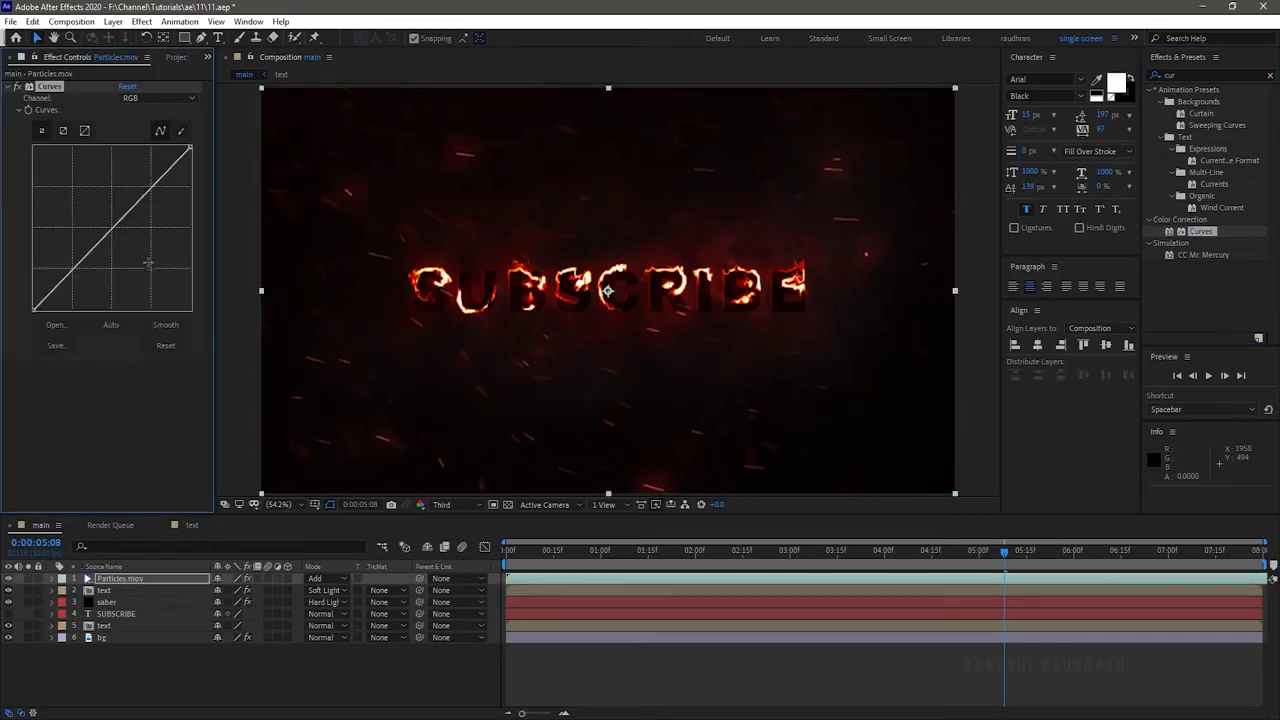
drag(117, 226, 88, 215)
key(Down)
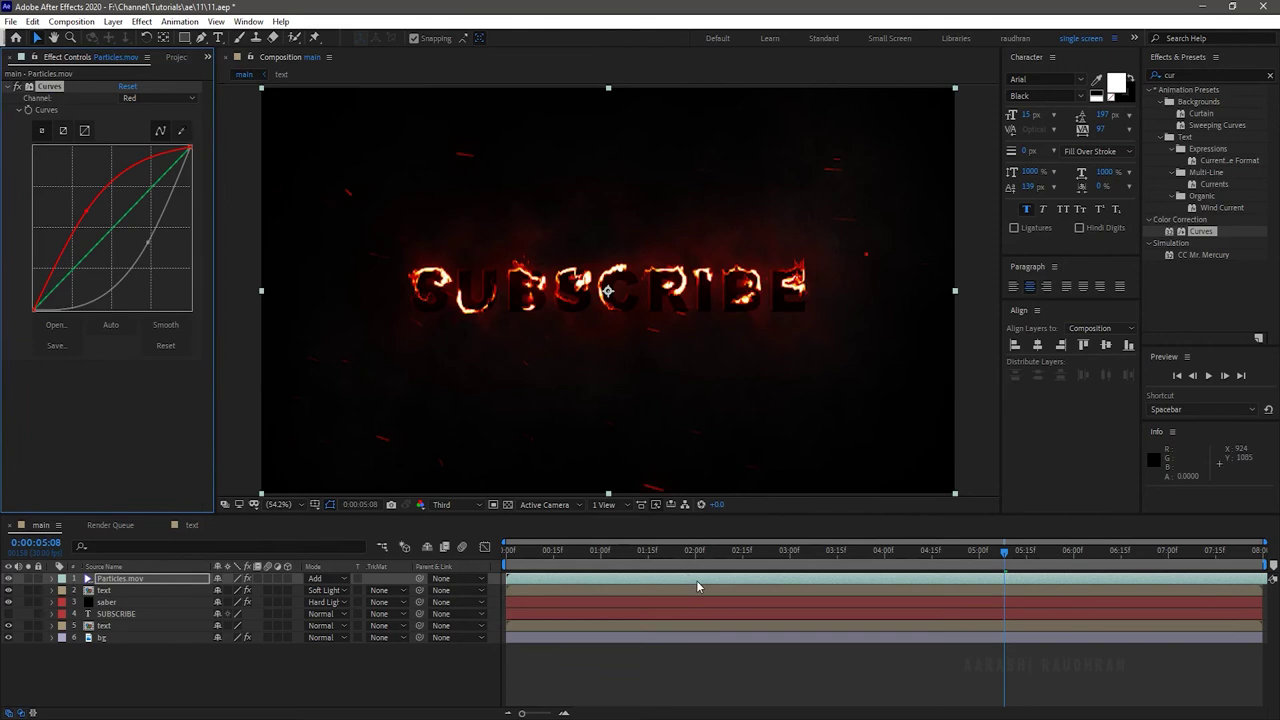
key(space)
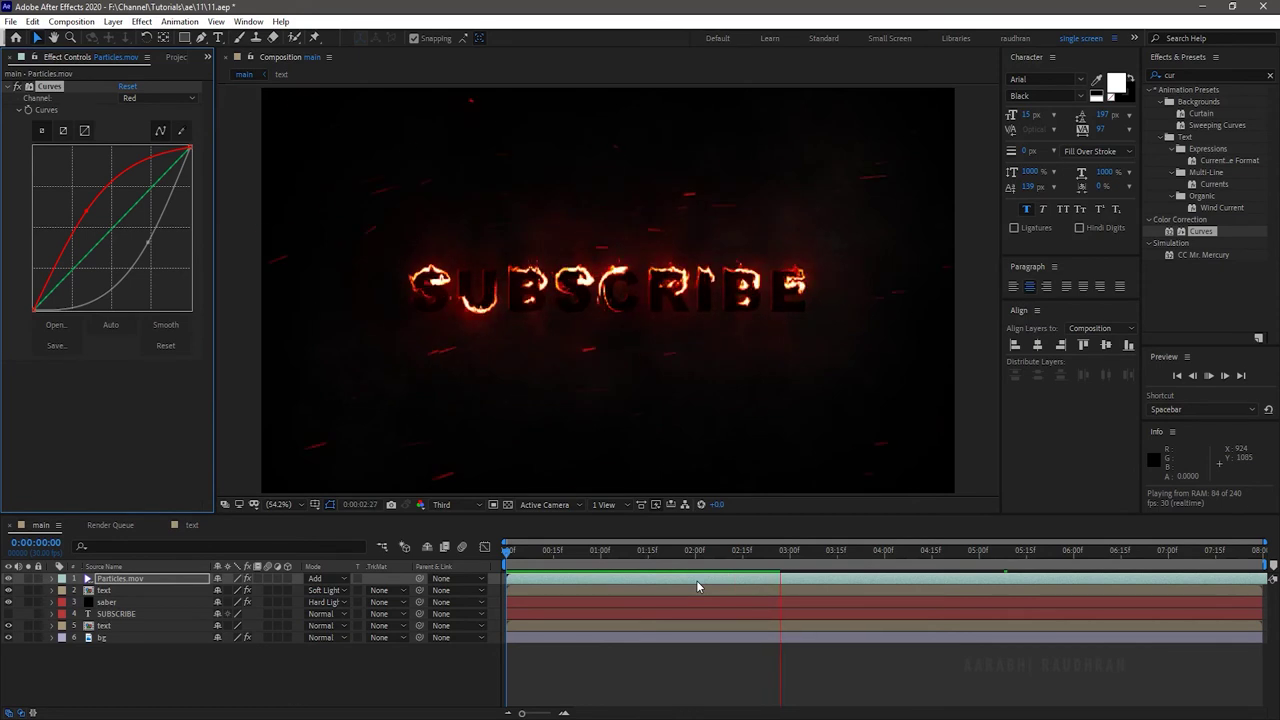
key(space)
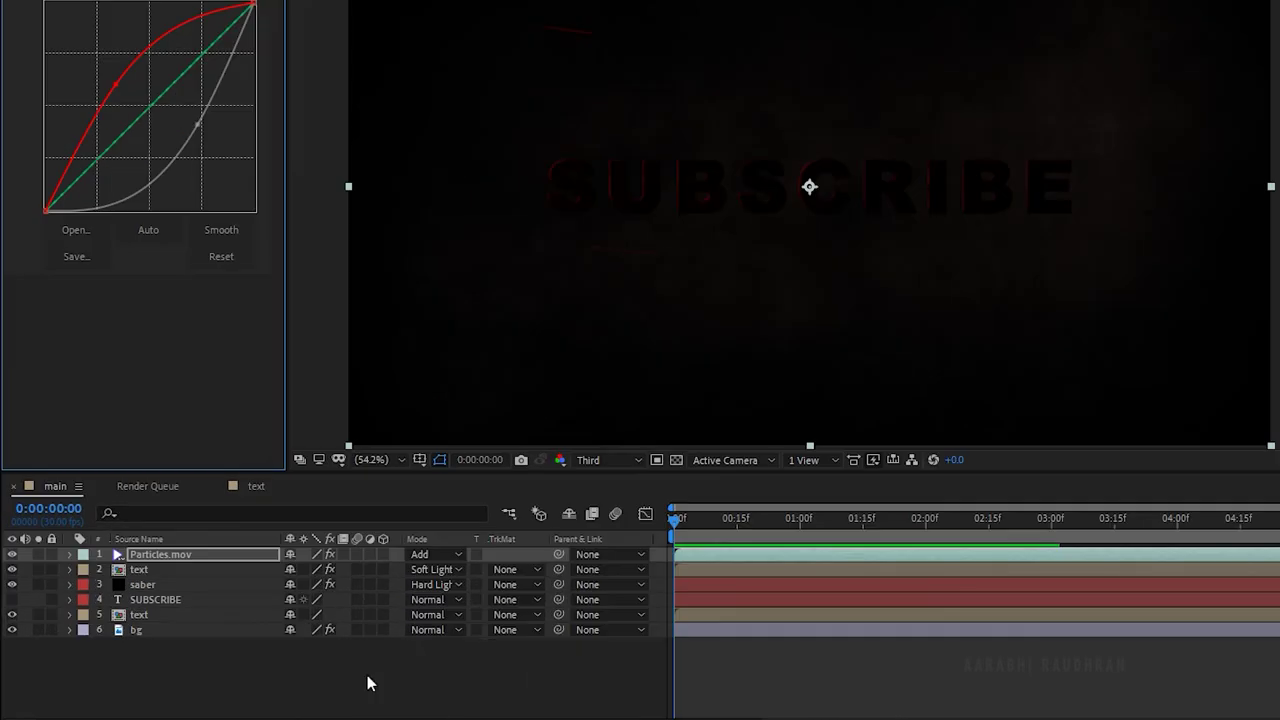
Step: Add a 35mm Camera 1 and a Null 1 layer to the composition
right_click(270, 670)
mouse_move(472, 484)
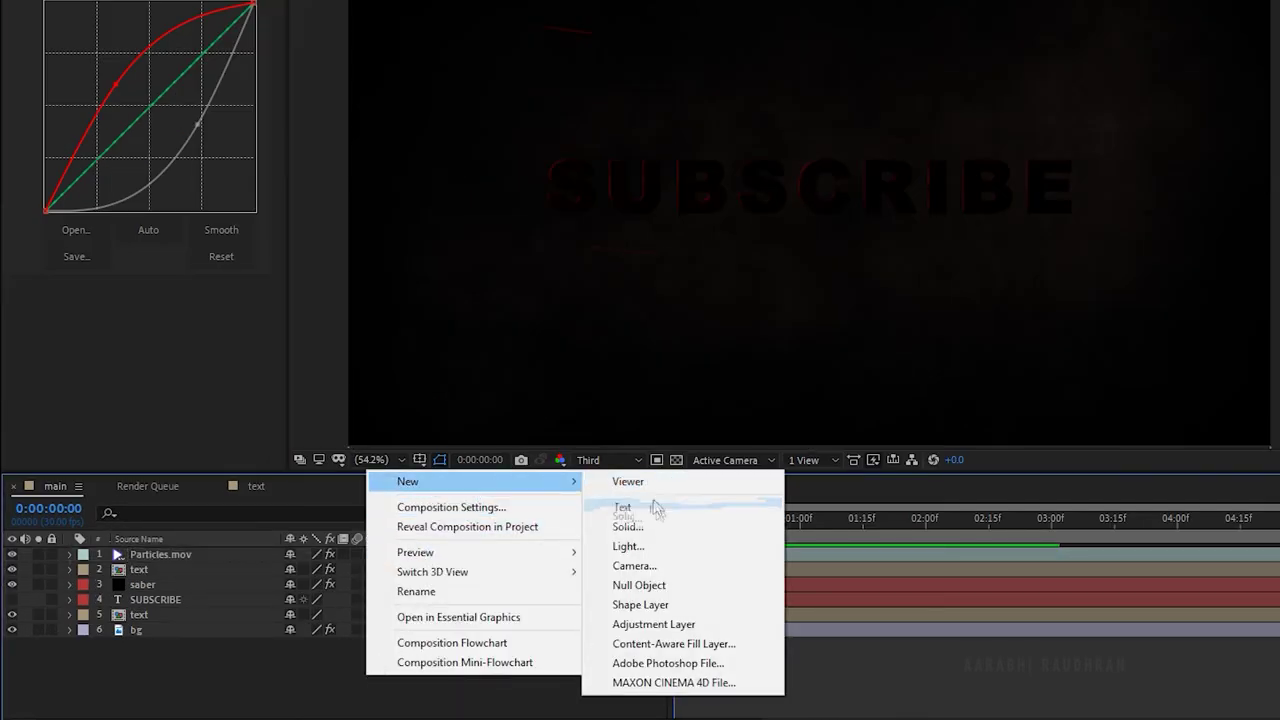
click(659, 565)
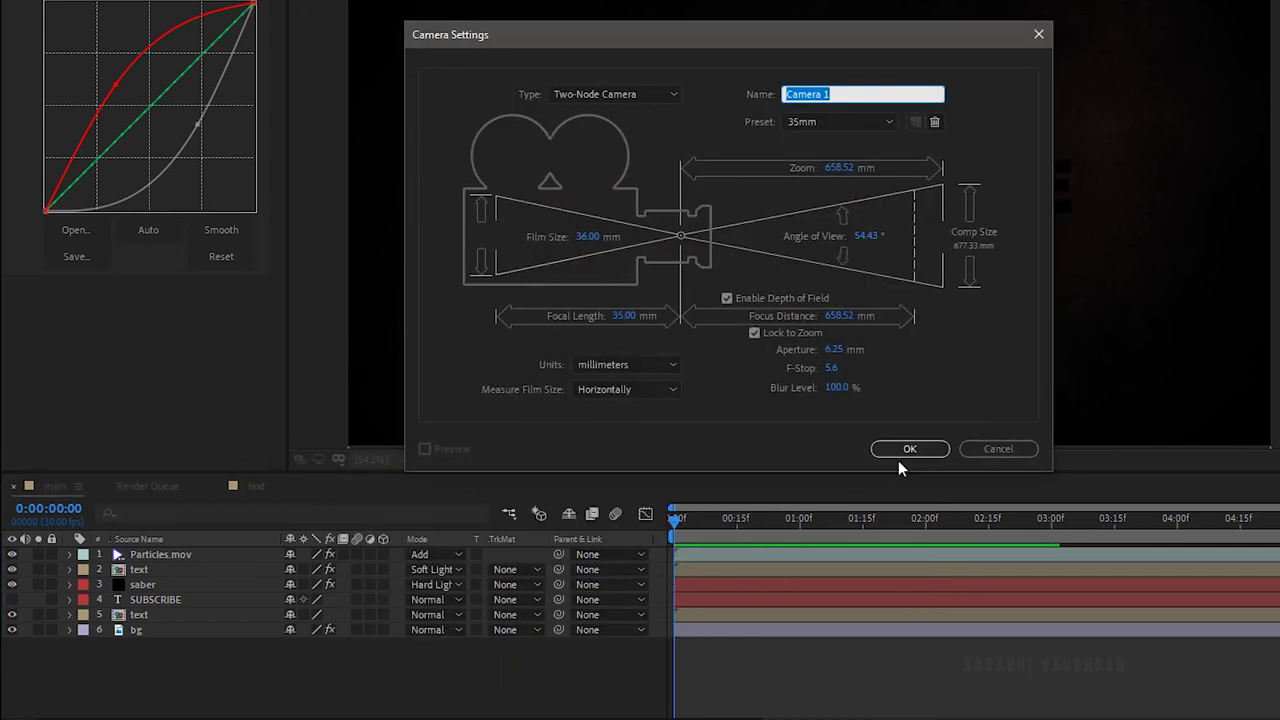
click(903, 452)
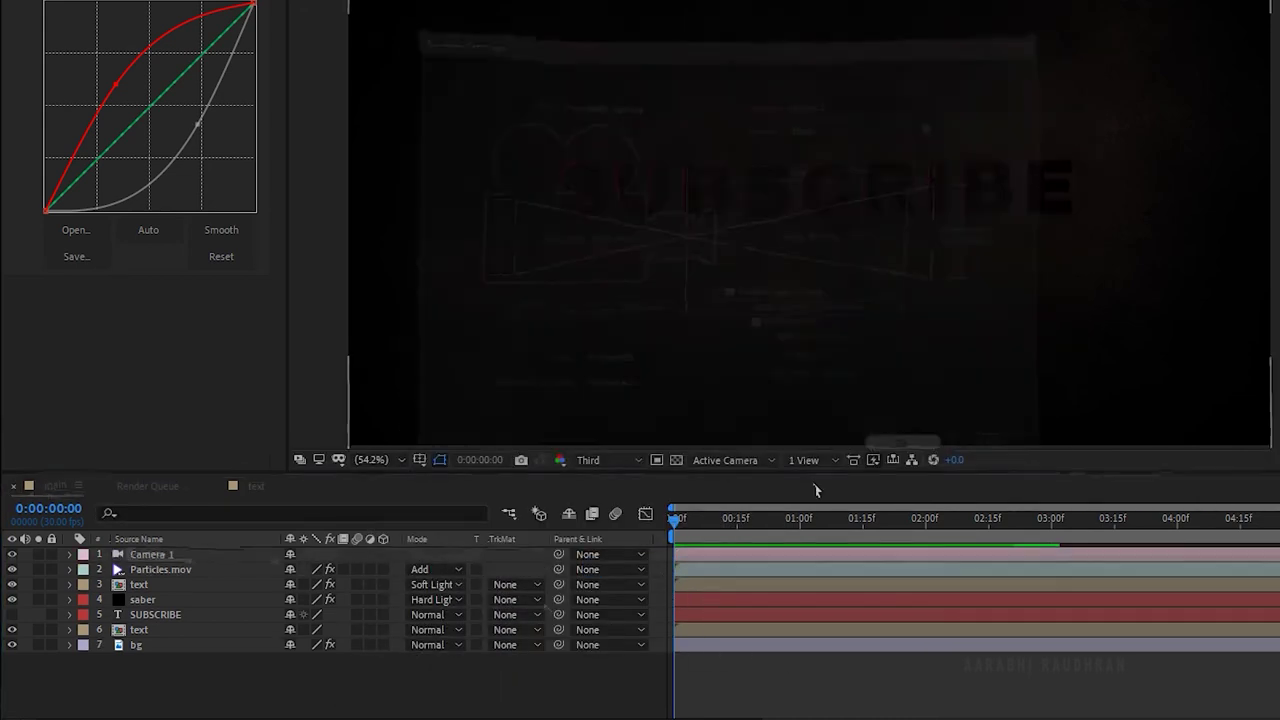
right_click(432, 686)
mouse_move(514, 486)
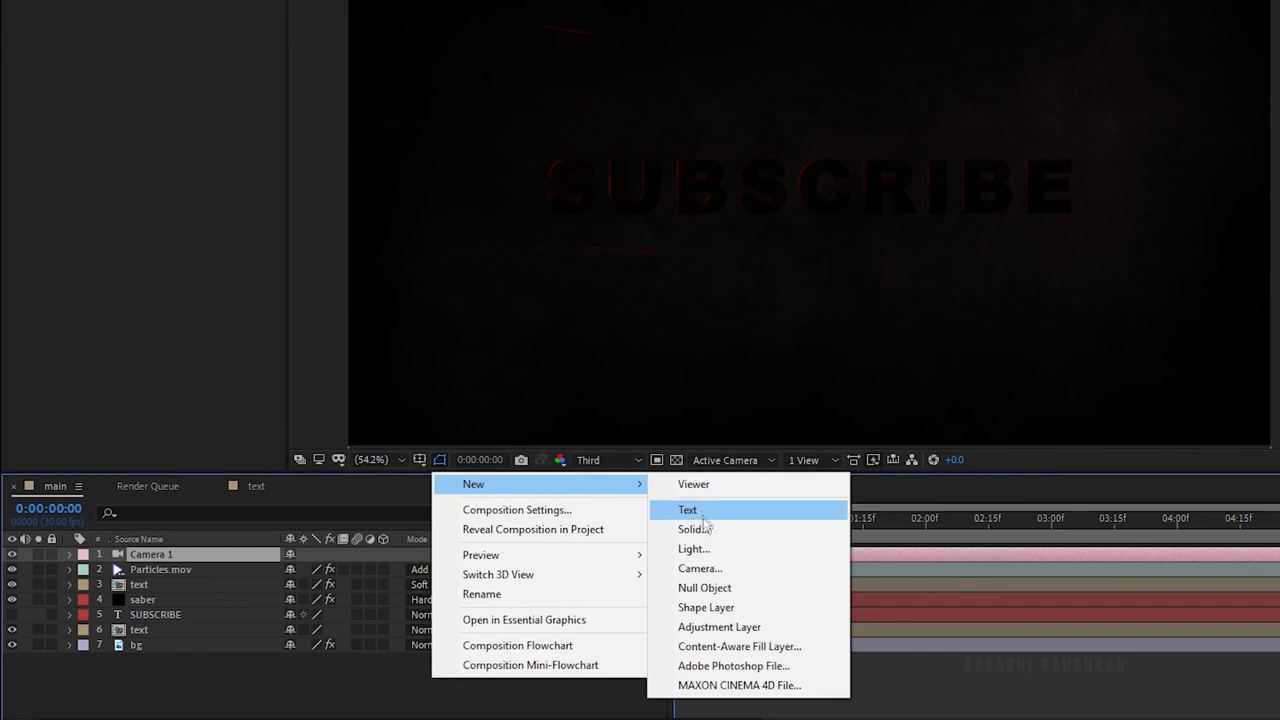
click(705, 589)
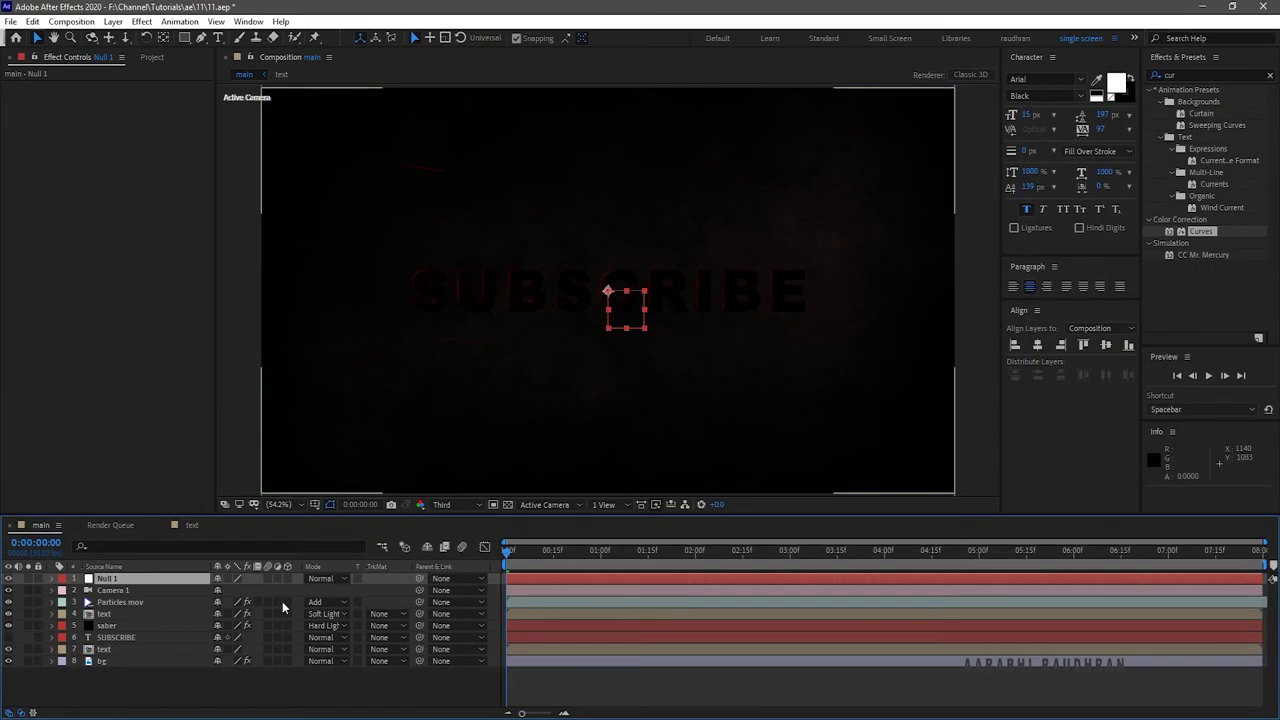
Step: Make the particles, text, saber and Null 1 layers 3D, and parent Camera 1 to Null 1
drag(288, 601, 288, 653)
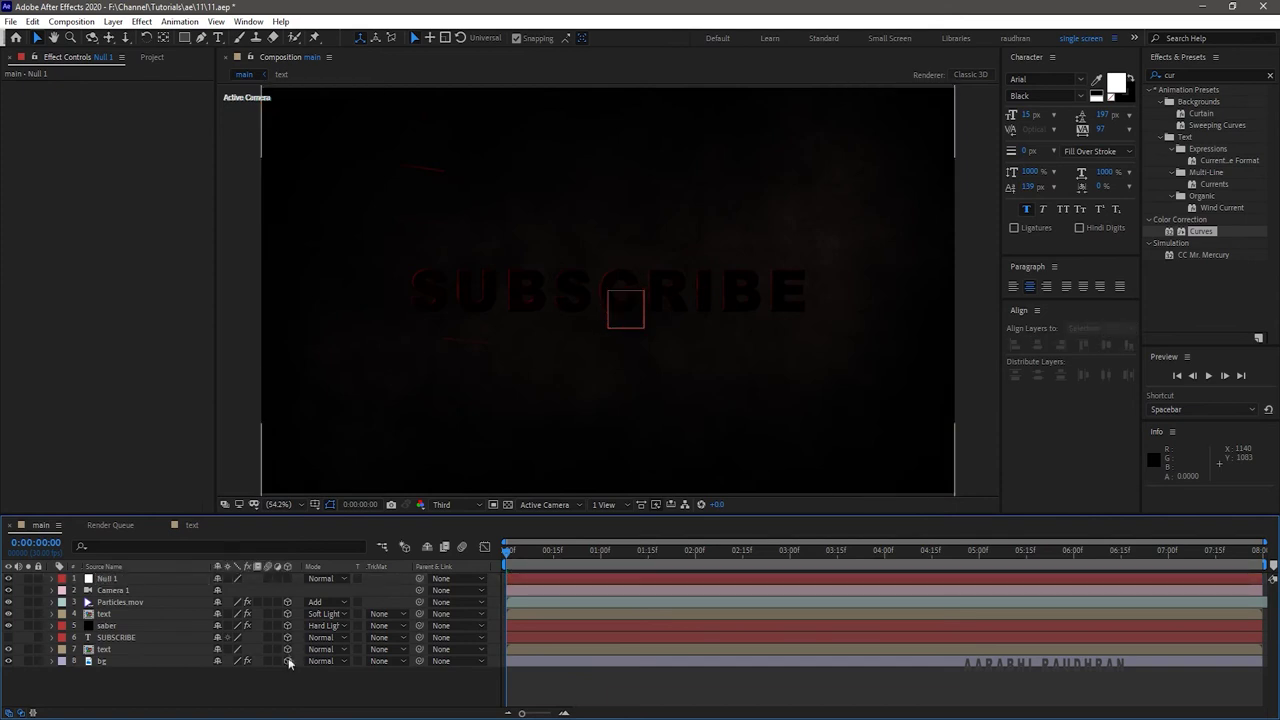
click(288, 578)
click(473, 591)
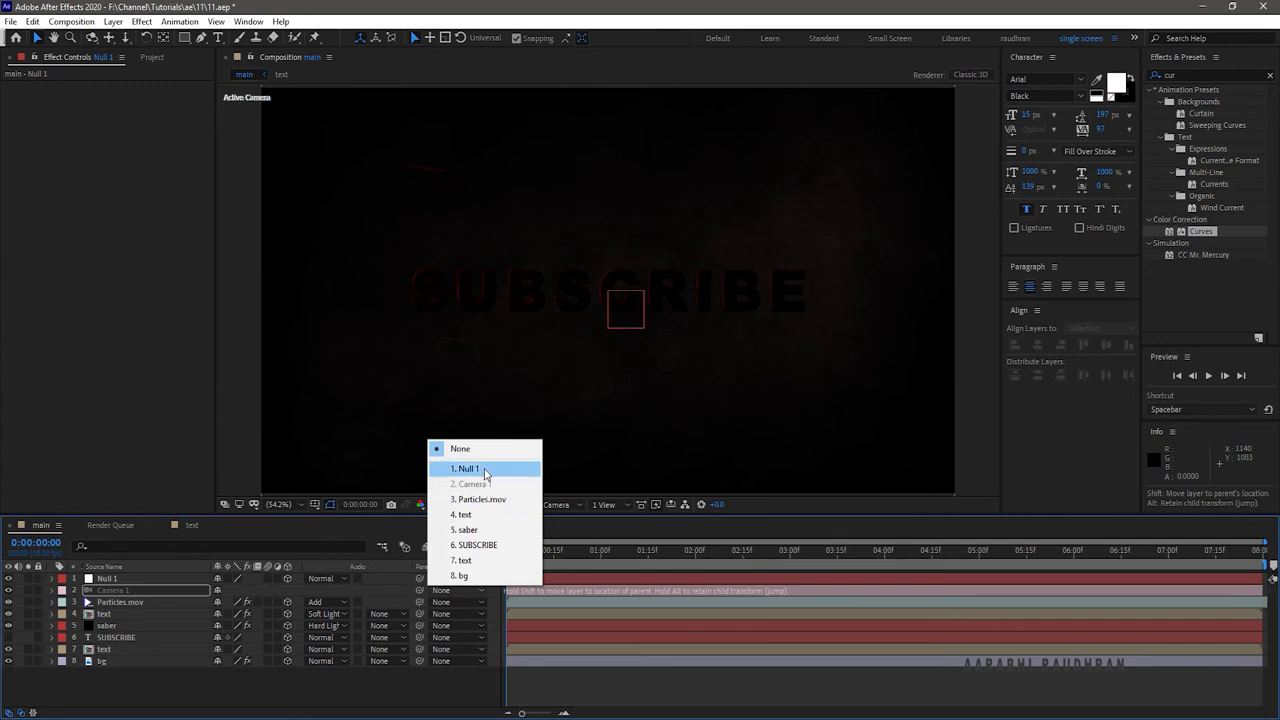
click(485, 473)
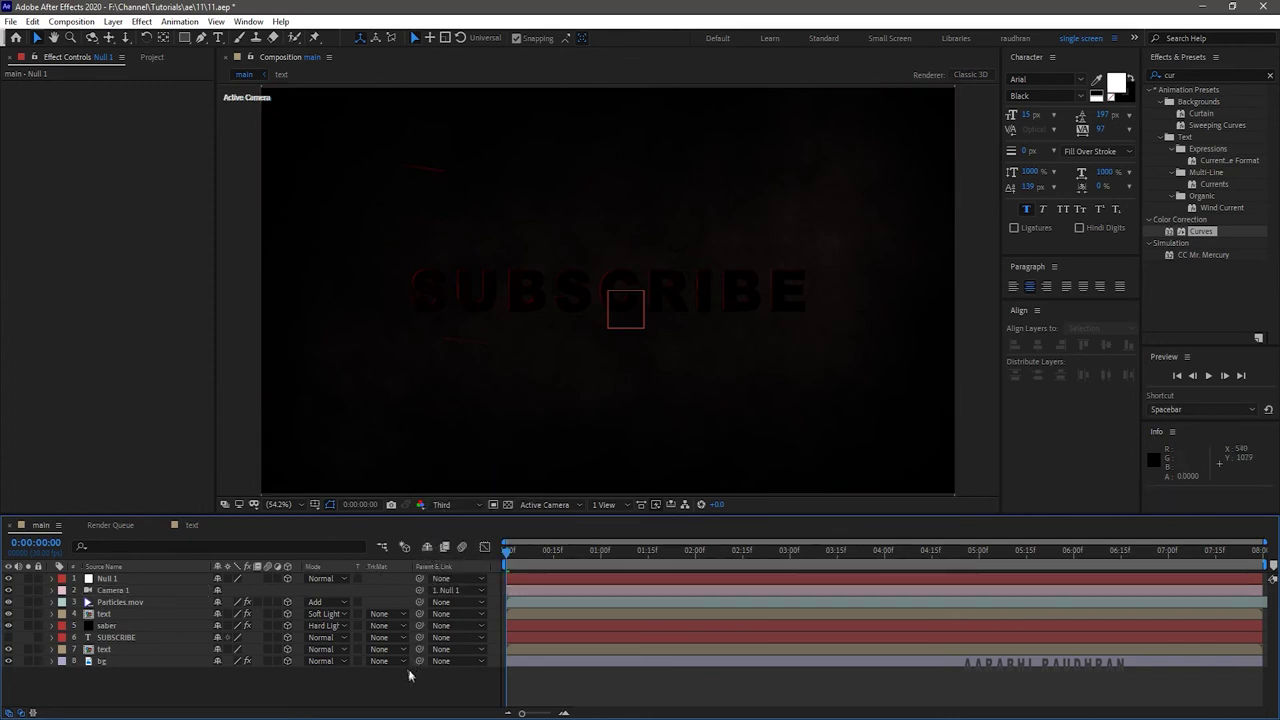
Step: Set a Position keyframe on Null 1 near one second
click(113, 582)
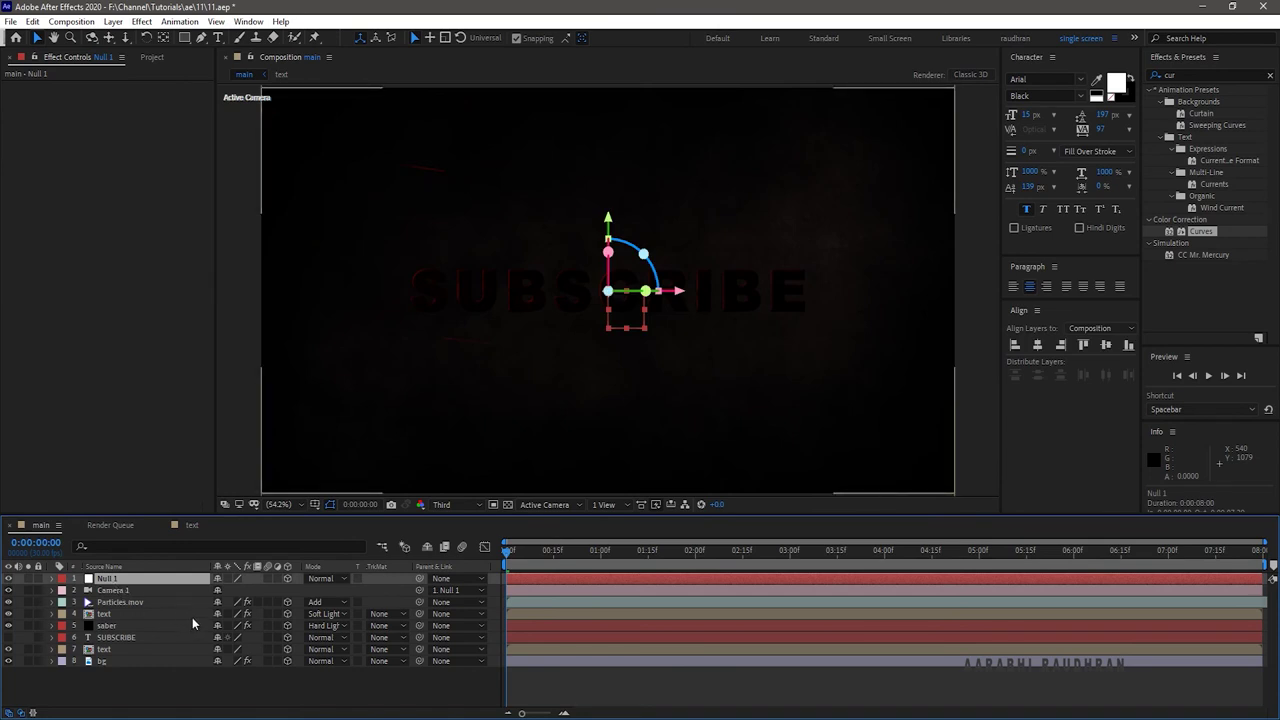
key(p)
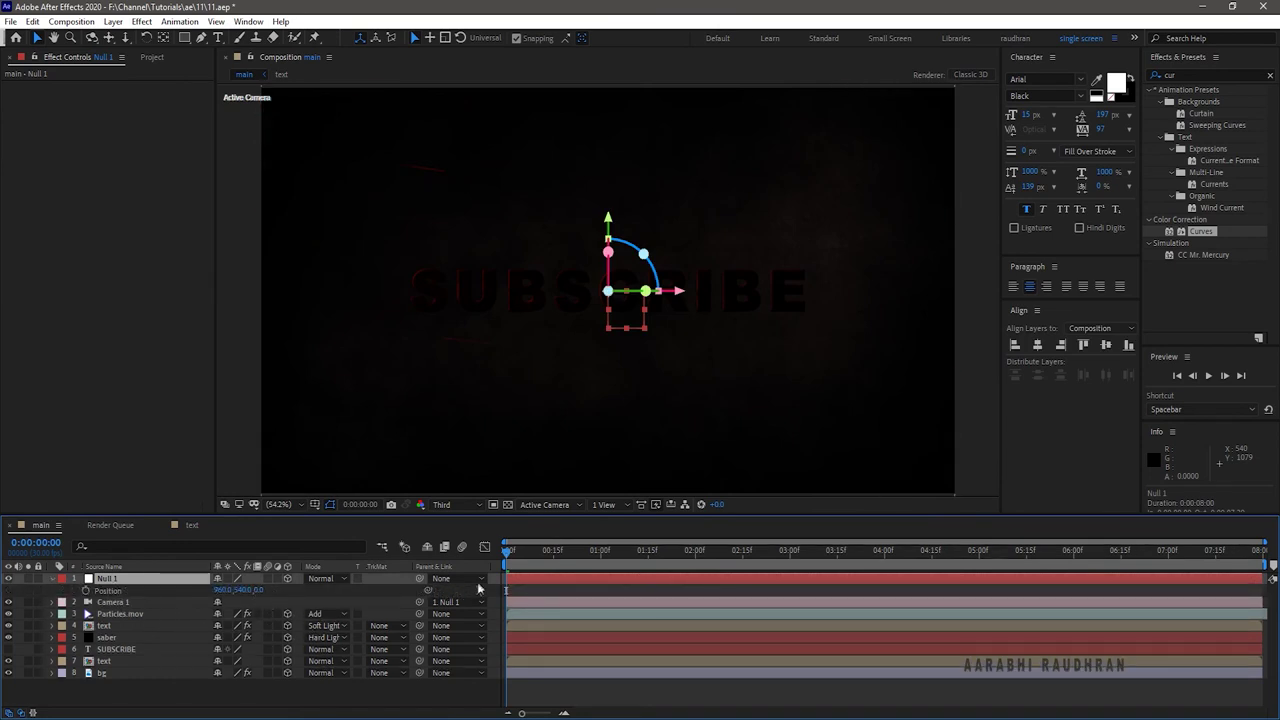
click(541, 551)
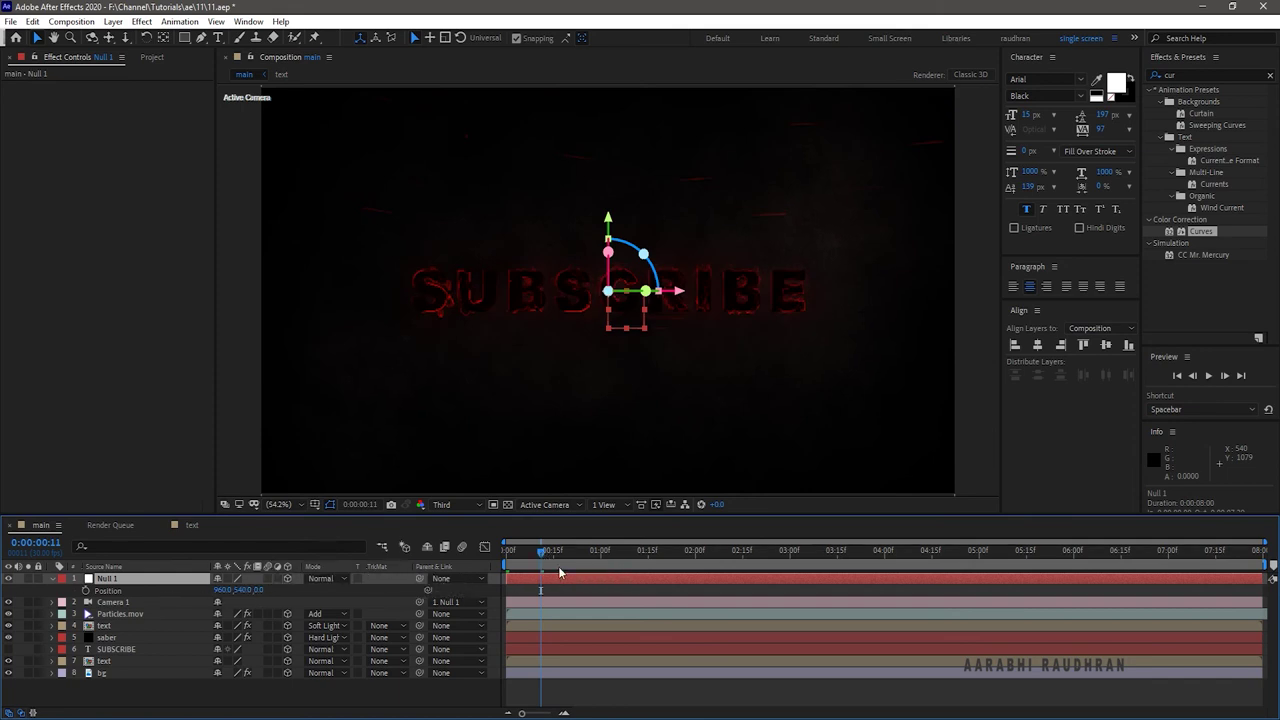
drag(548, 557, 596, 560)
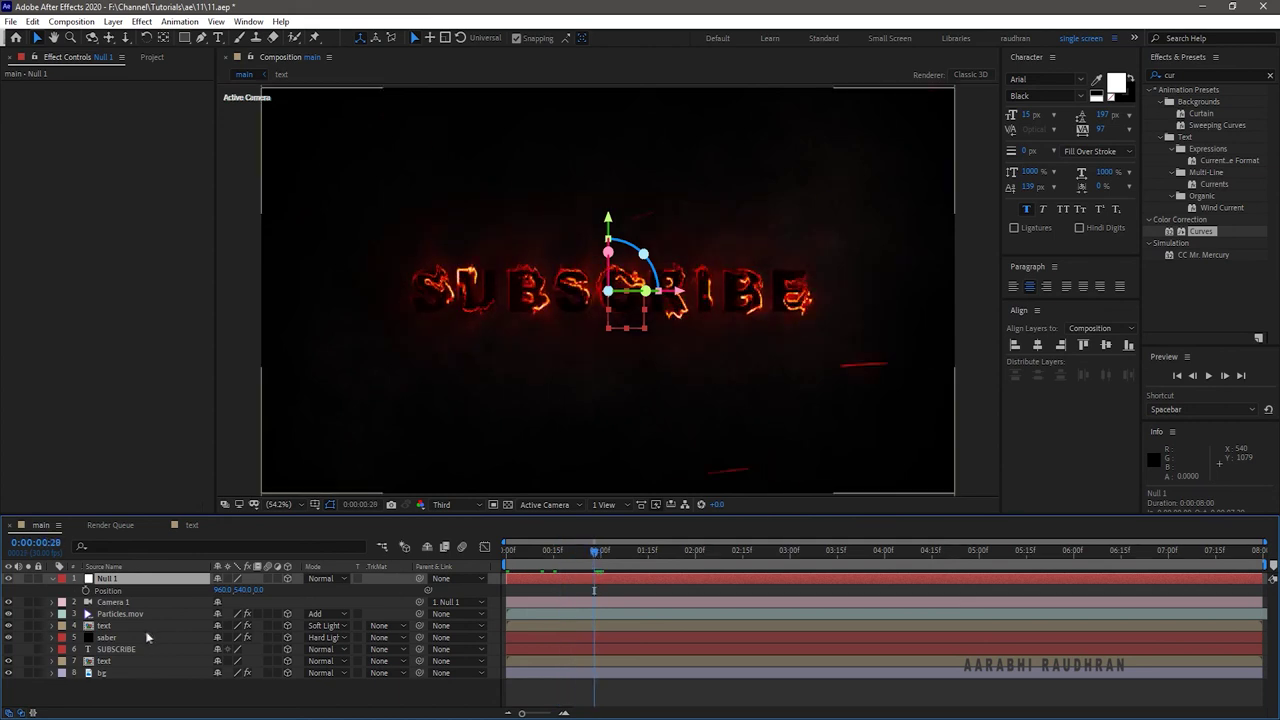
click(86, 591)
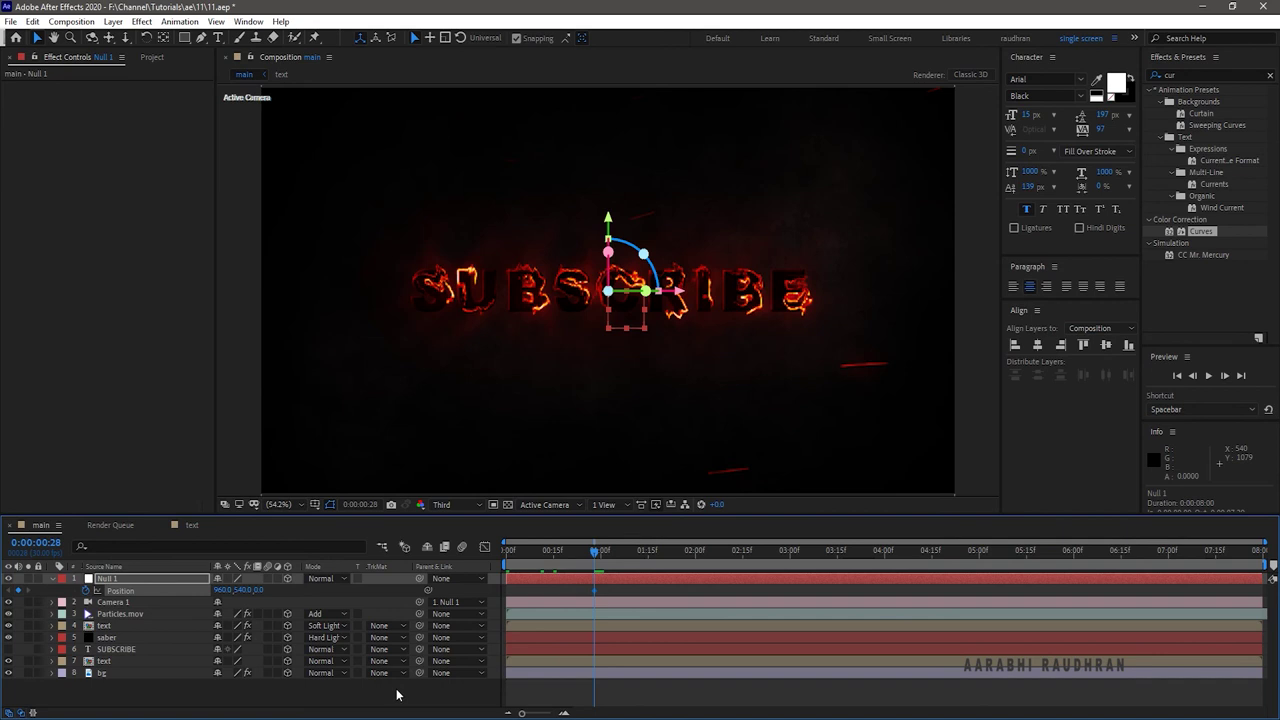
Step: Set Null 1's Z position to 2165 at frame 0 and preview the camera move
key(Home)
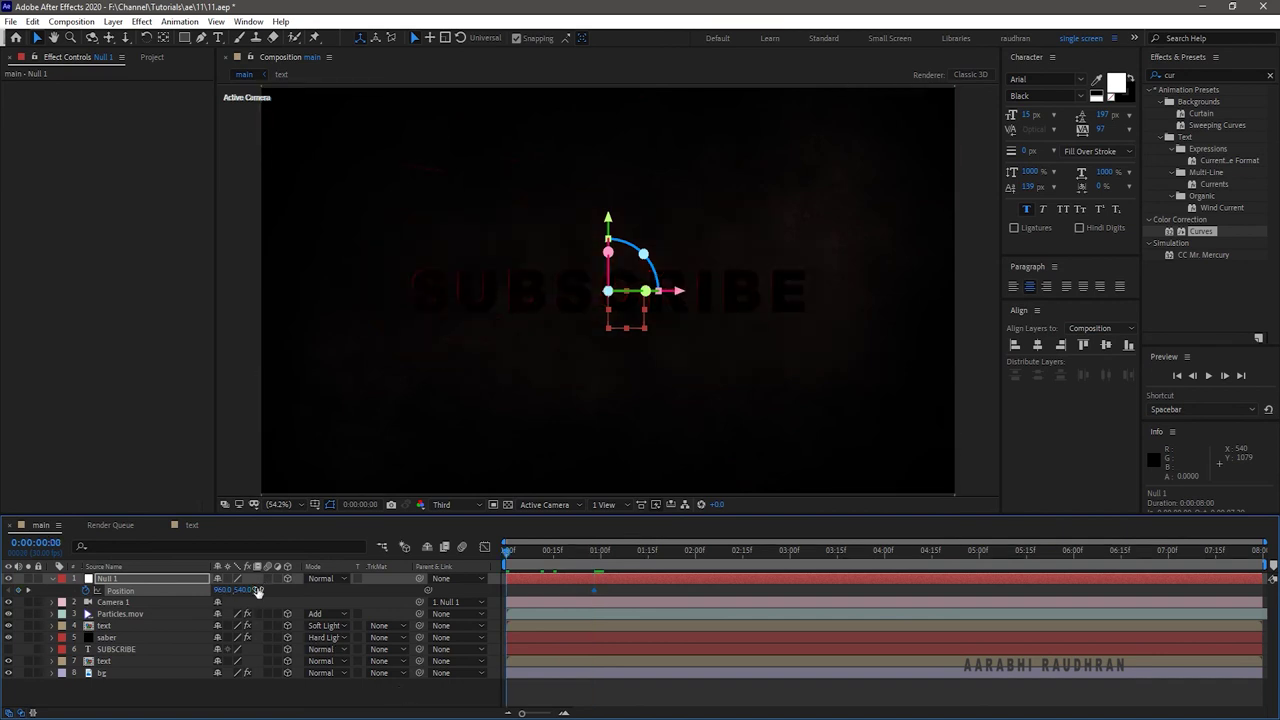
drag(257, 588, 1244, 537)
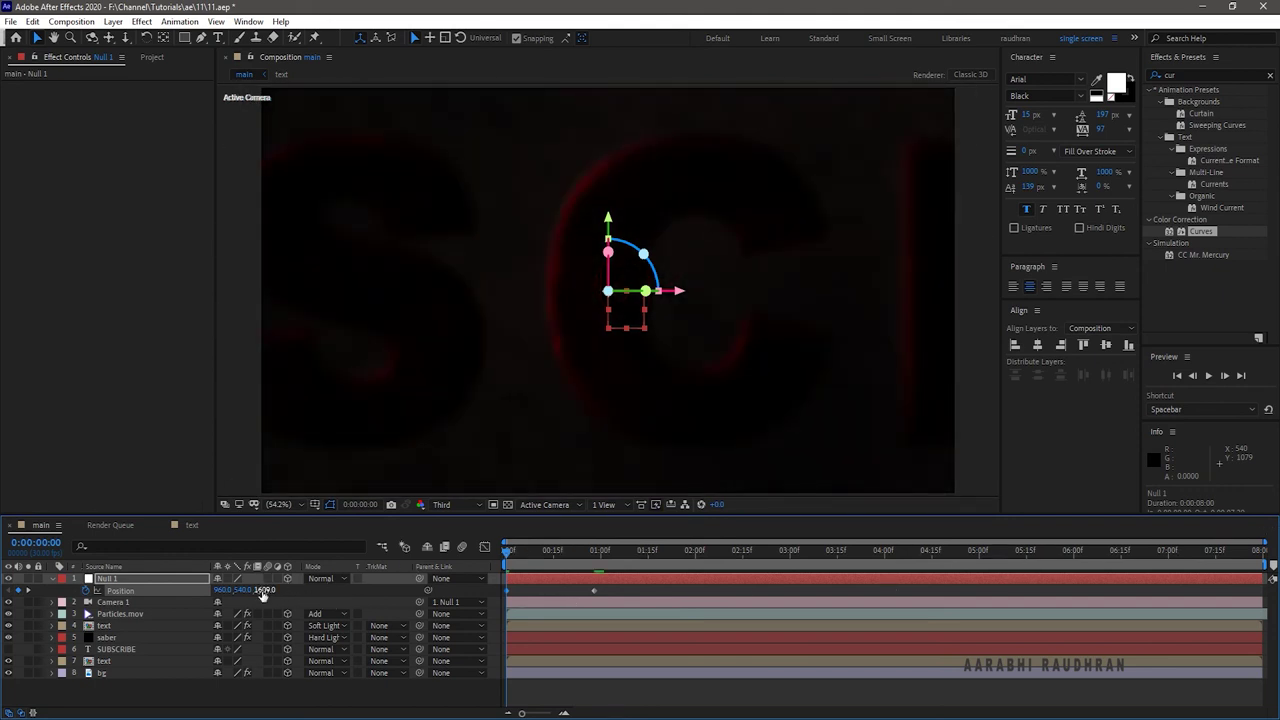
drag(365, 593, 638, 598)
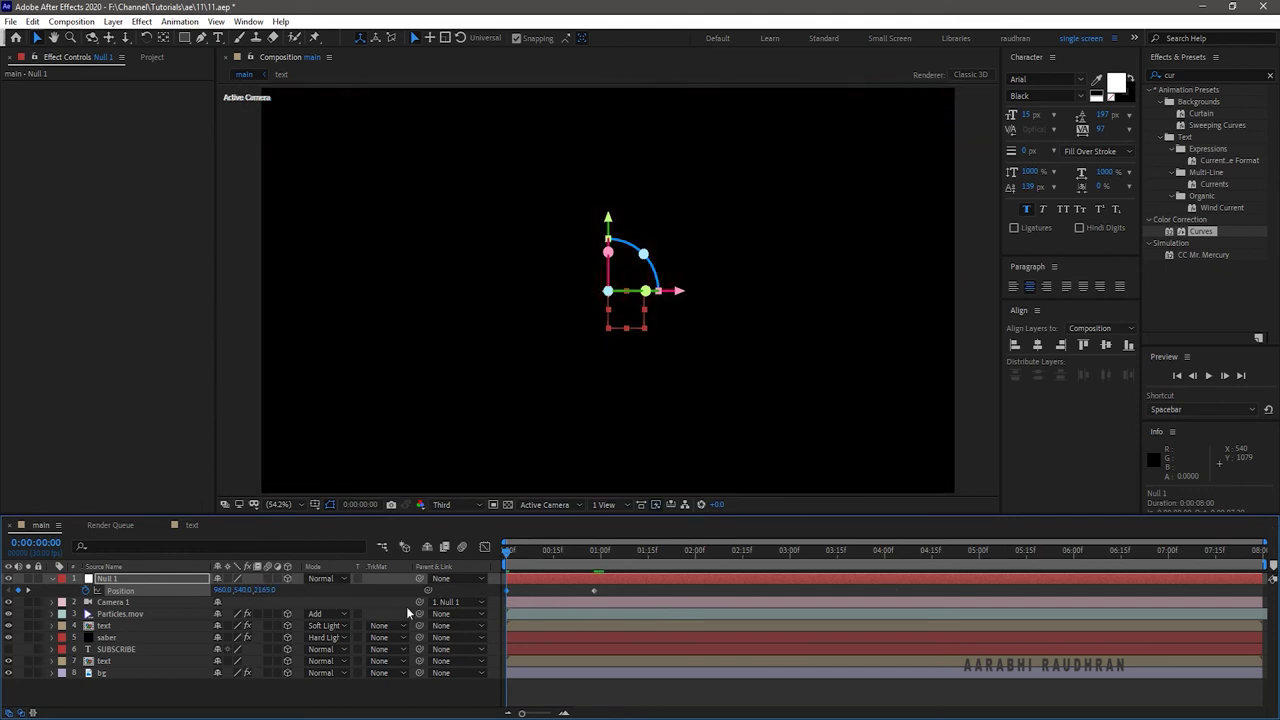
key(space)
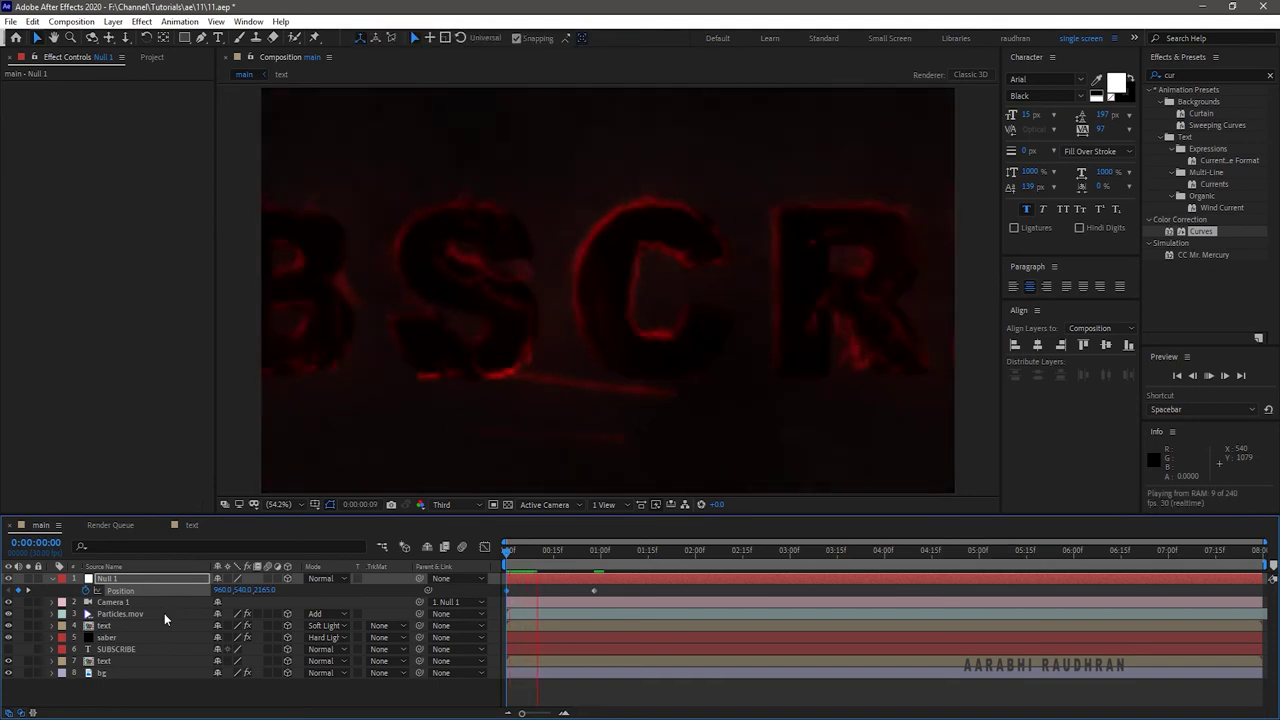